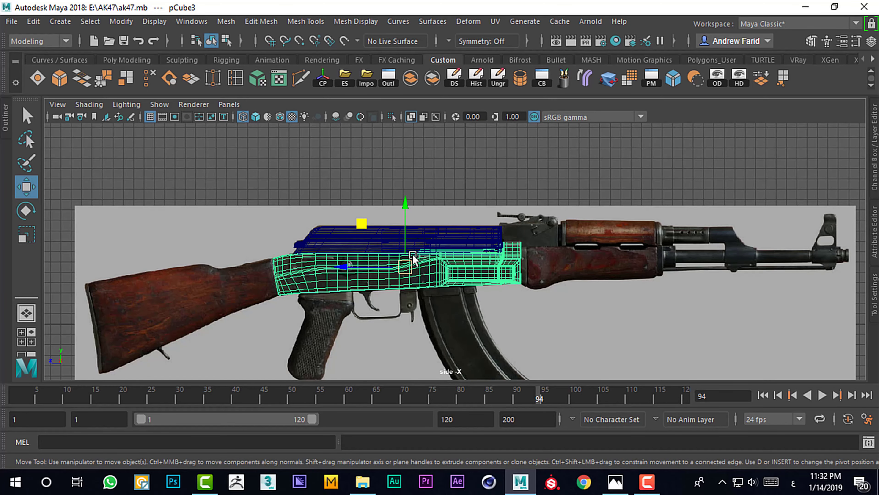
Step: Move the gas tube pCylinder2 left so it sits over the receiver
left_click(480, 239)
mouse_move(506, 249)
left_mouse_down()
mouse_move(455, 251)
mouse_move(468, 249)
left_mouse_up()
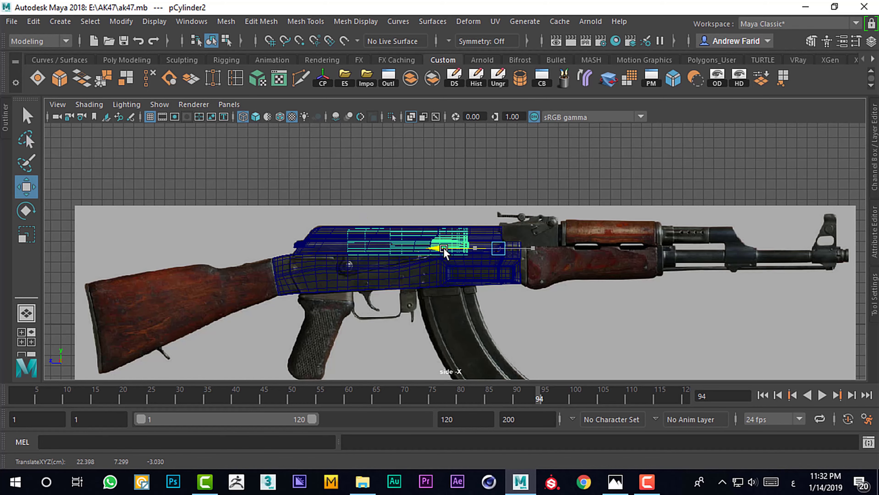
left_click(488, 161)
Step: Create a new polygon cube, pCube5, positioned over the stock area
left_click(261, 281)
scroll(405, 196, "up", 3)
scroll(383, 204, "up", 2)
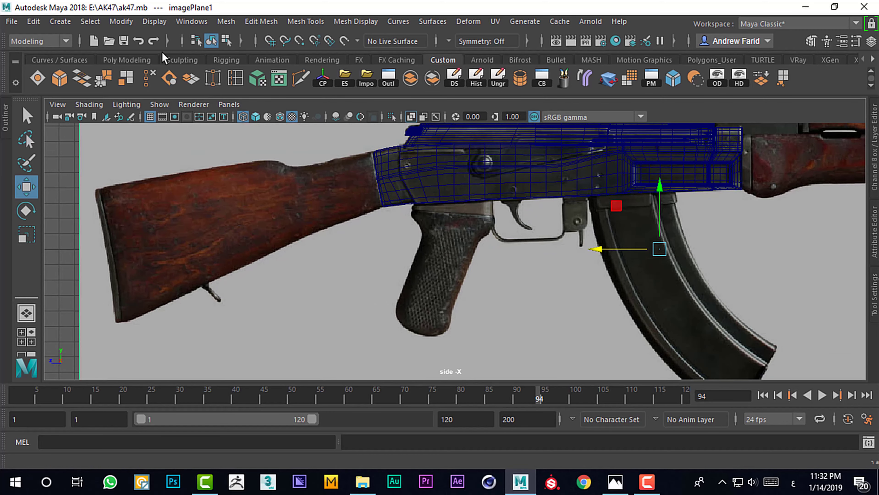
left_click(153, 61)
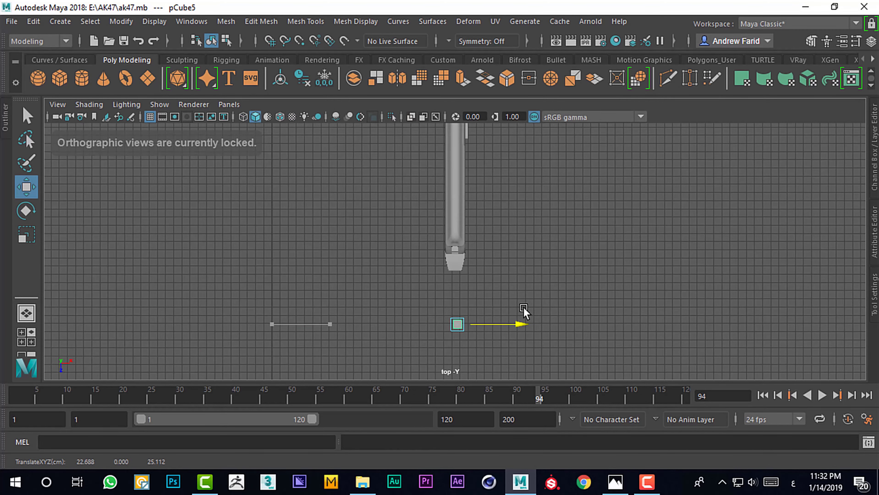
left_click_drag(523, 310, 329, 283)
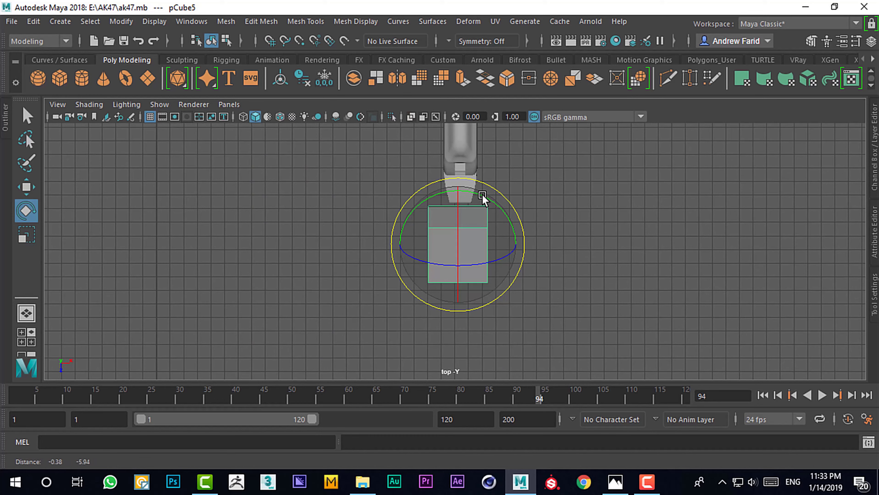
Step: Drag pCube5's corner vertices in the side view onto the wooden stock's outline
key("F9")
left_click_drag(432, 275, 486, 195)
key("w")
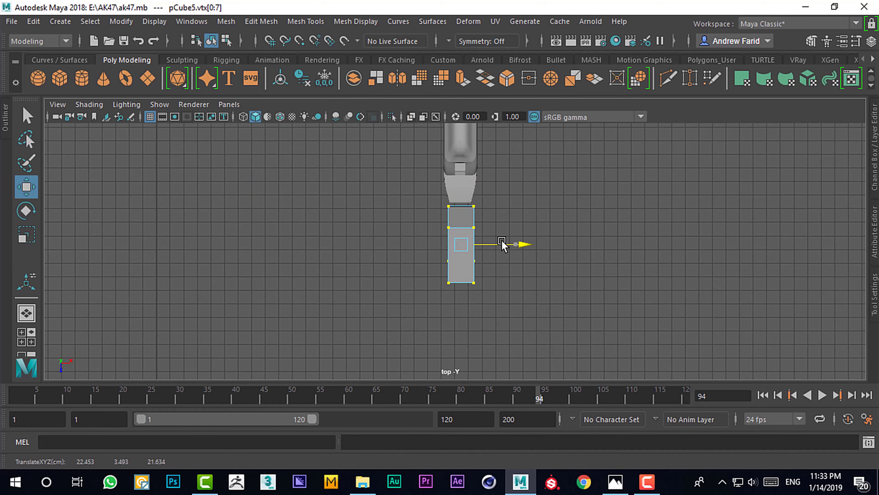
key("space")
middle_click_drag(462, 275, 177, 338)
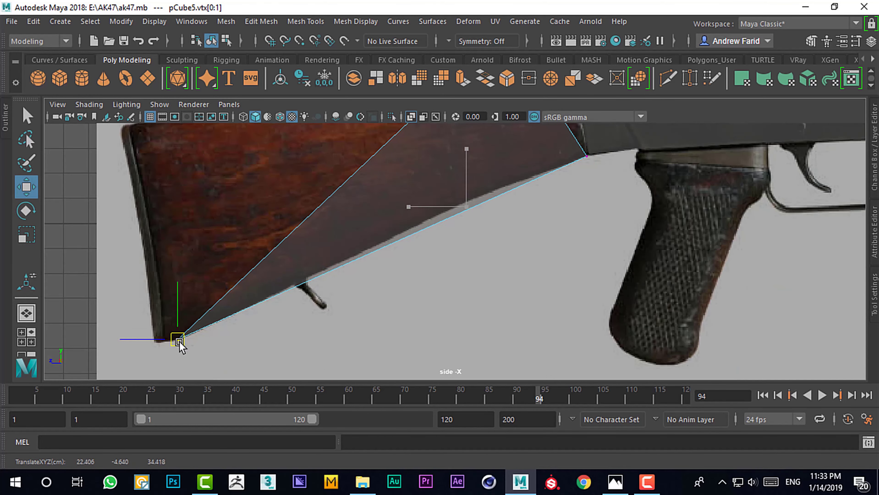
scroll(180, 340, "up", 2)
left_click_drag(446, 130, 314, 210)
middle_click_drag(314, 210, 329, 239, "alt")
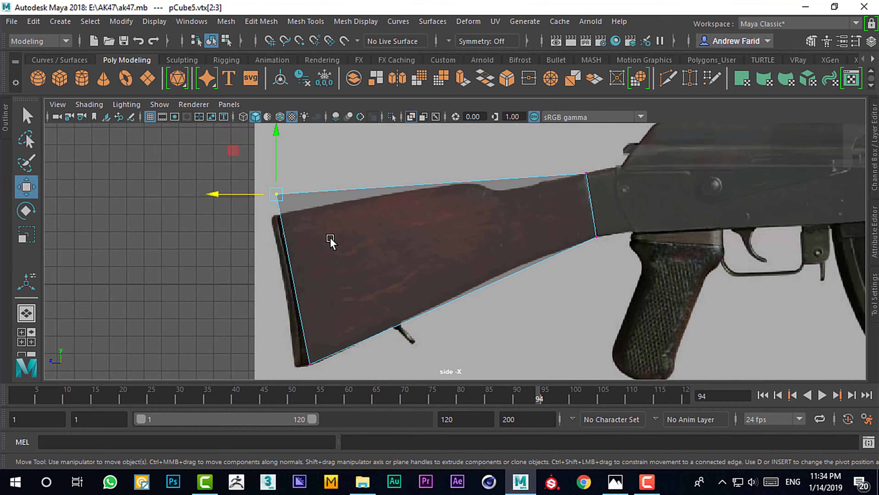
mouse_move(329, 239)
left_mouse_down()
mouse_move(286, 326)
mouse_move(332, 376)
left_mouse_up()
scroll(231, 202, "up", 2)
left_click(443, 60)
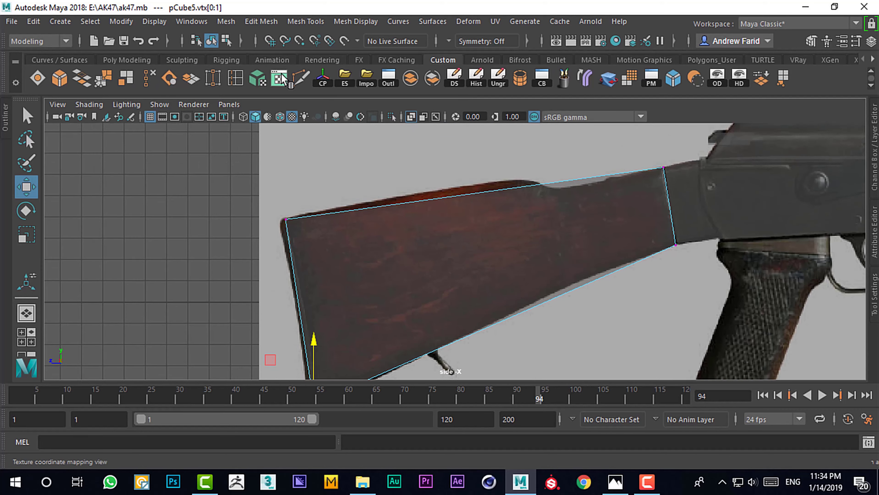
Step: Insert 6 evenly spaced edge loops along pCube5, then reset placement to Relative distance
double_click(233, 82)
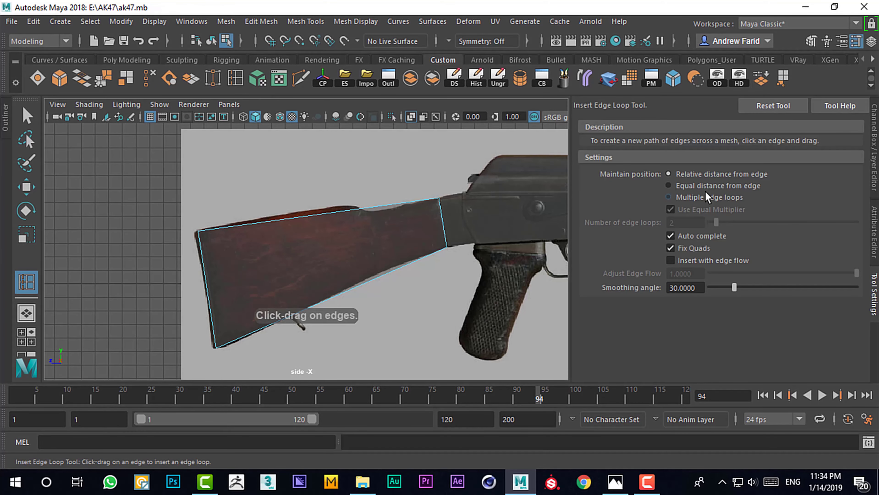
left_click(698, 197)
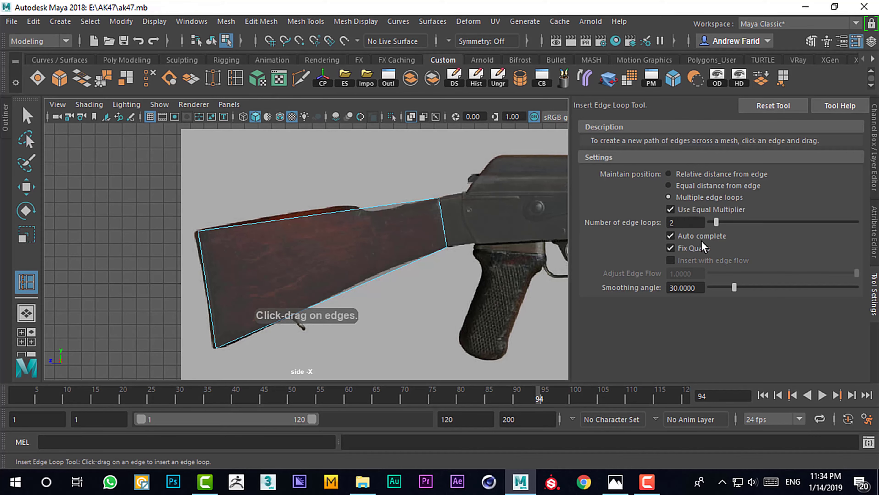
double_click(700, 221)
type("6")
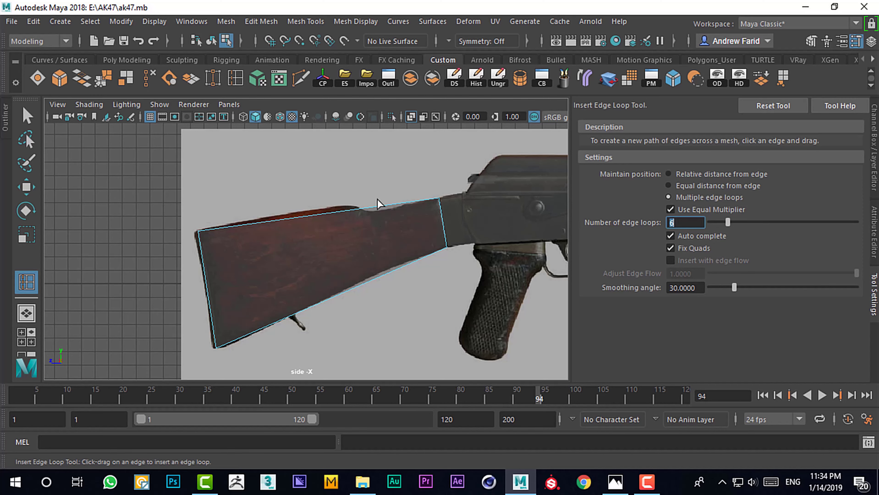
left_click(319, 214)
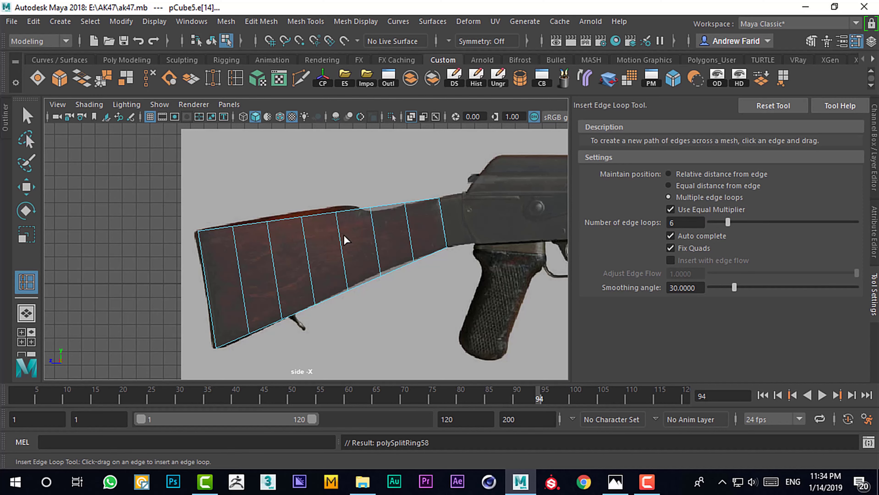
left_click(693, 175)
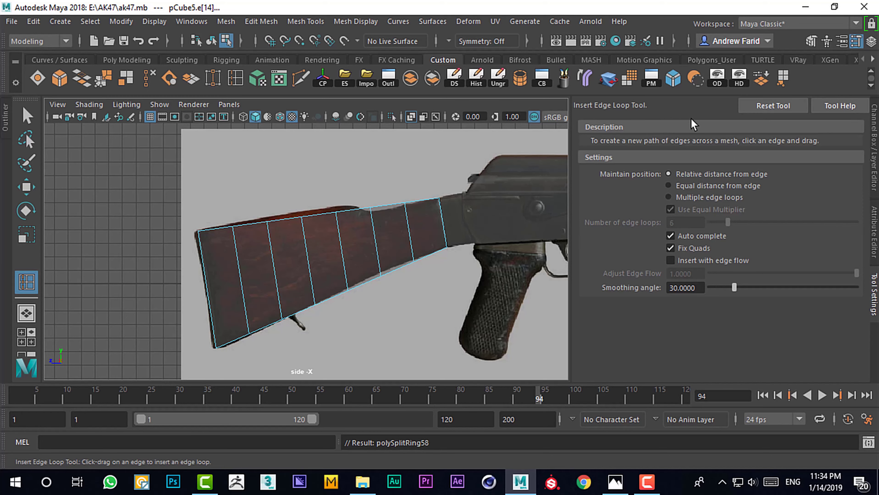
left_click(876, 301)
scroll(599, 303, "down", 2)
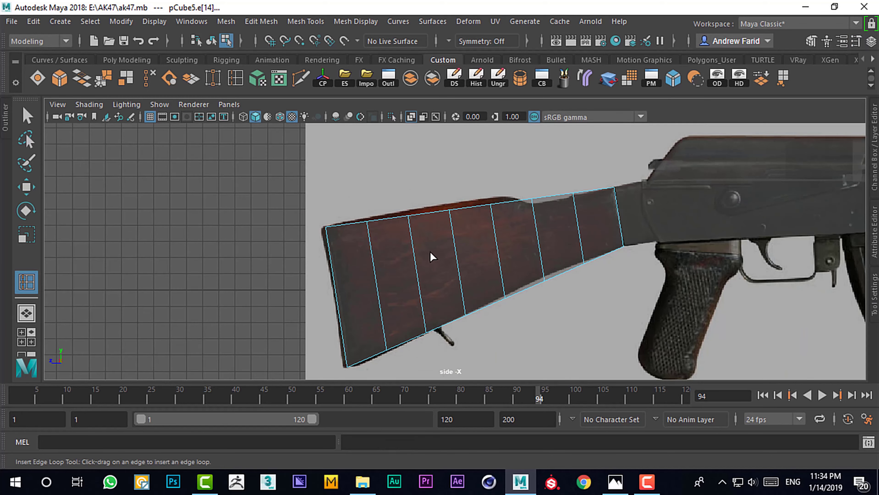
scroll(430, 251, "up", 2)
middle_click_drag(392, 229, 434, 239, "alt")
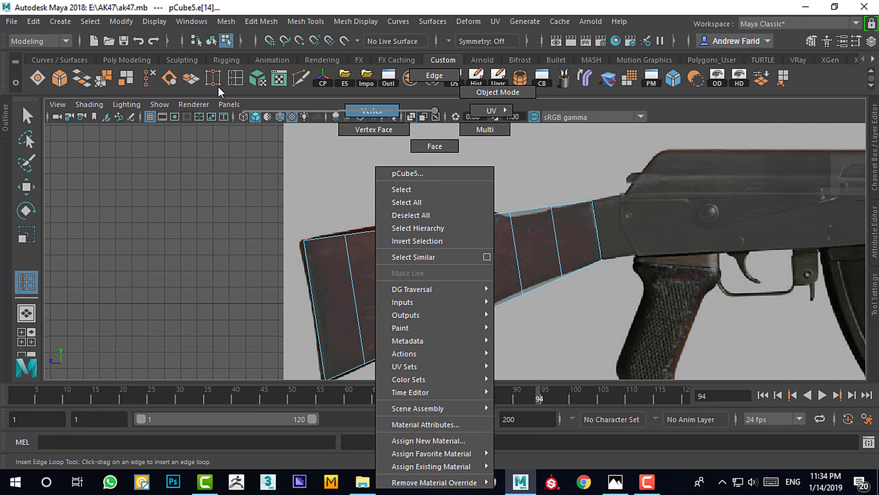
Step: Move the stock's top-edge vertices to follow the reference stock's upper profile and comb
right_click_drag(433, 121, 374, 114)
key("w")
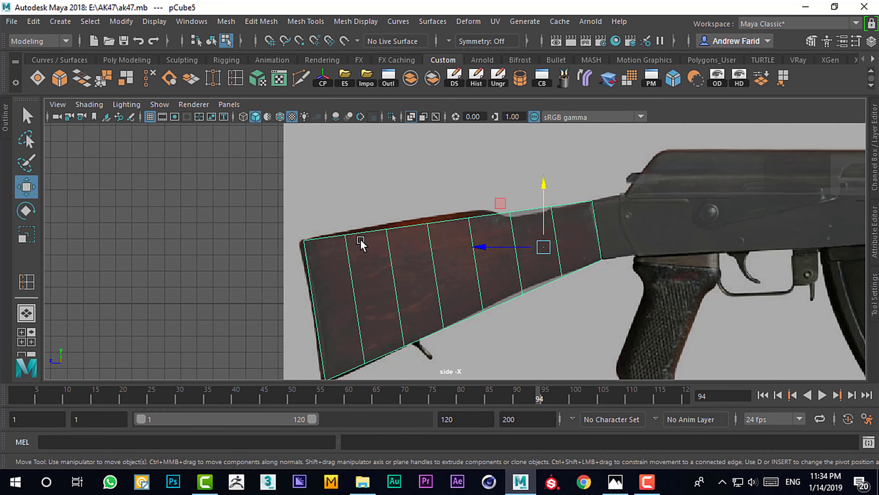
left_click(317, 248)
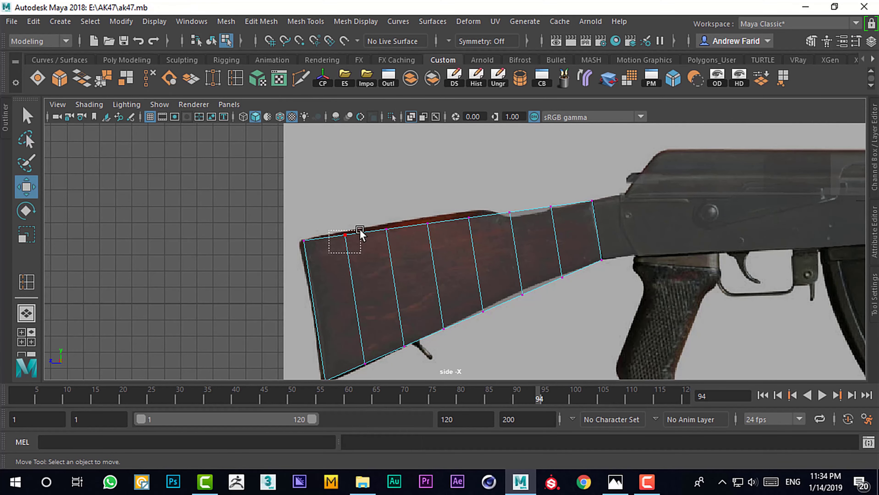
left_click_drag(364, 227, 333, 244)
left_click_drag(338, 208, 338, 197)
scroll(391, 281, "up", 1)
left_click_drag(395, 254, 395, 247)
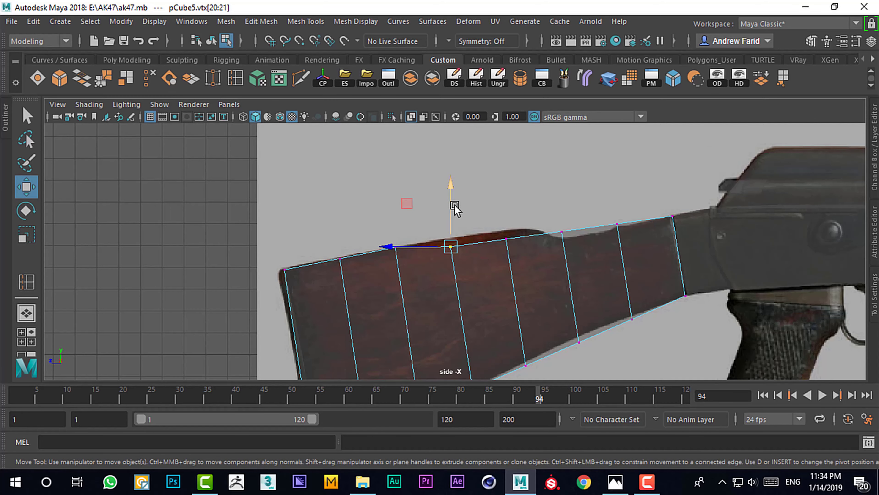
mouse_move(455, 204)
left_mouse_down()
mouse_move(455, 196)
mouse_move(506, 194)
mouse_move(538, 204)
left_mouse_up()
left_click_drag(589, 228, 571, 235)
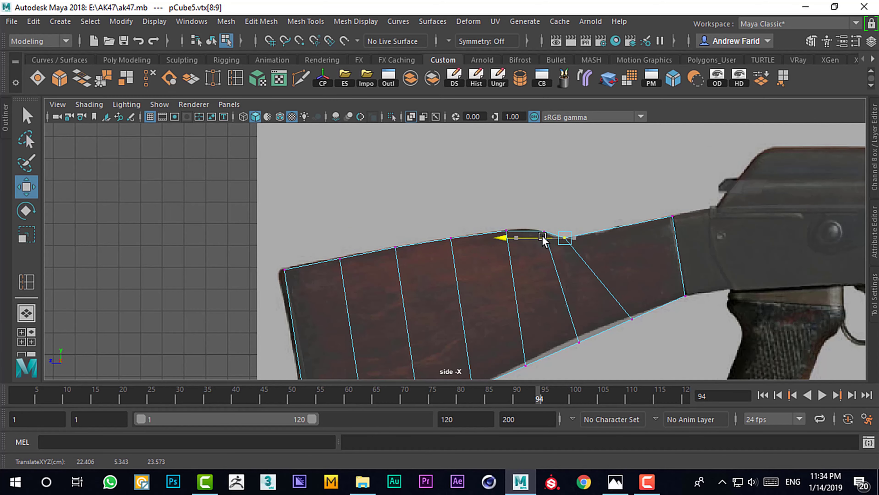
Step: Adjust the bottom-edge and butt vertices to trace the curved contour and grip dip
left_click(572, 279)
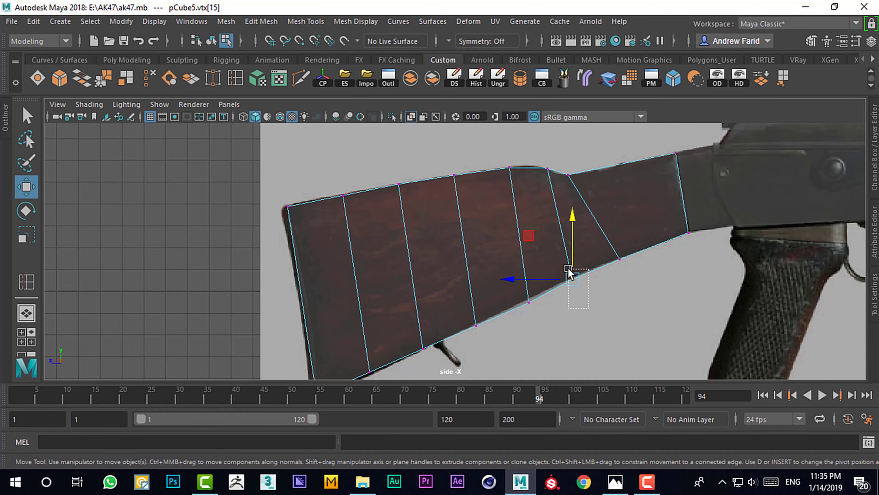
left_click(529, 302)
mouse_move(567, 268)
middle_mouse_down("alt")
mouse_move(408, 231)
mouse_move(464, 264)
mouse_move(496, 173)
middle_mouse_up("alt")
left_click(468, 302)
left_click(448, 186)
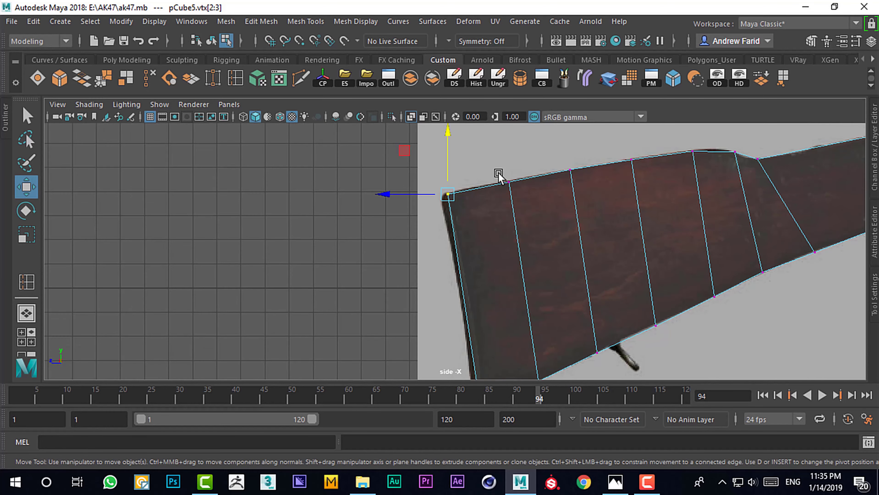
scroll(546, 226, "down", 3)
left_click(546, 225)
scroll(556, 231, "up", 3)
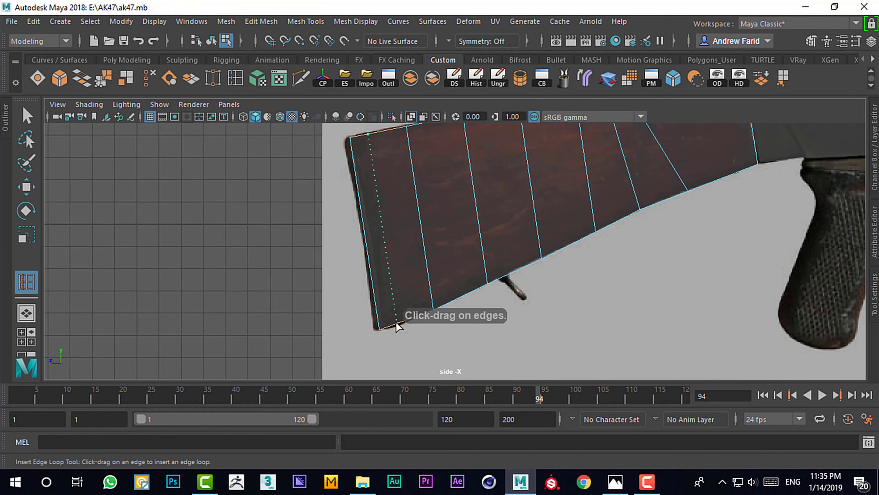
left_click(381, 328)
scroll(409, 329, "down", 2)
scroll(407, 217, "up", 4)
left_click(407, 216)
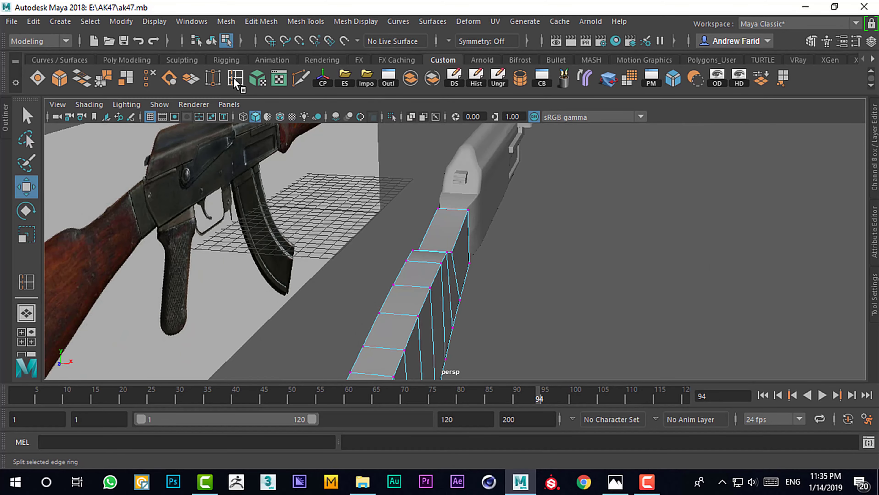
Step: Insert 3 evenly spaced edge loops along the stock's thickness
double_click(235, 78)
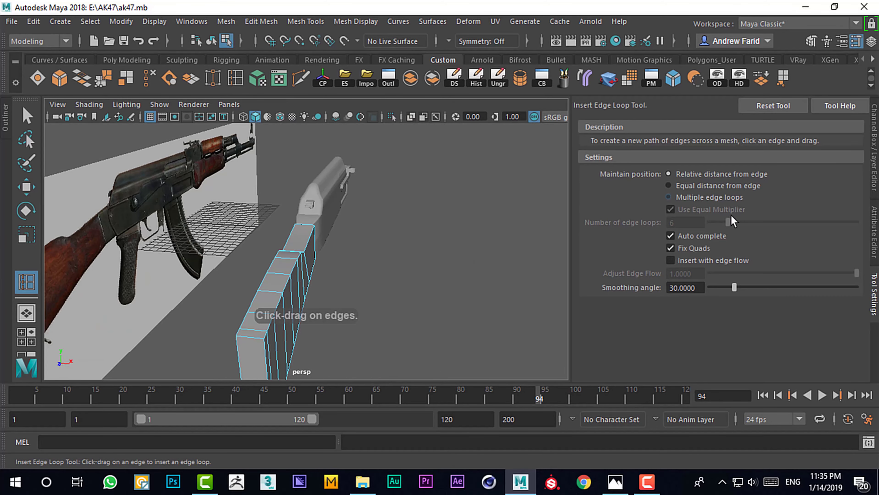
left_click(706, 201)
double_click(700, 221)
type("3")
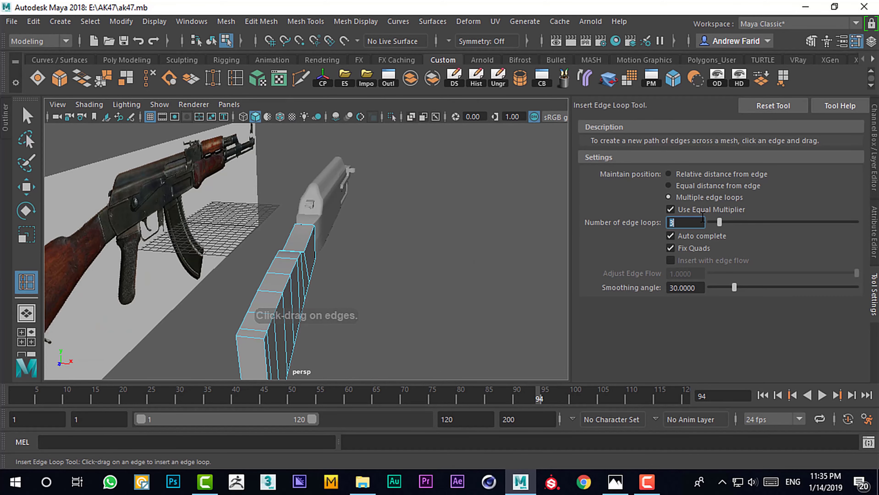
left_click(259, 310)
left_click_drag(327, 333, 287, 349, "alt")
Step: Select a centre edge loop for scaling and check the stock in front and perspective views
key("space")
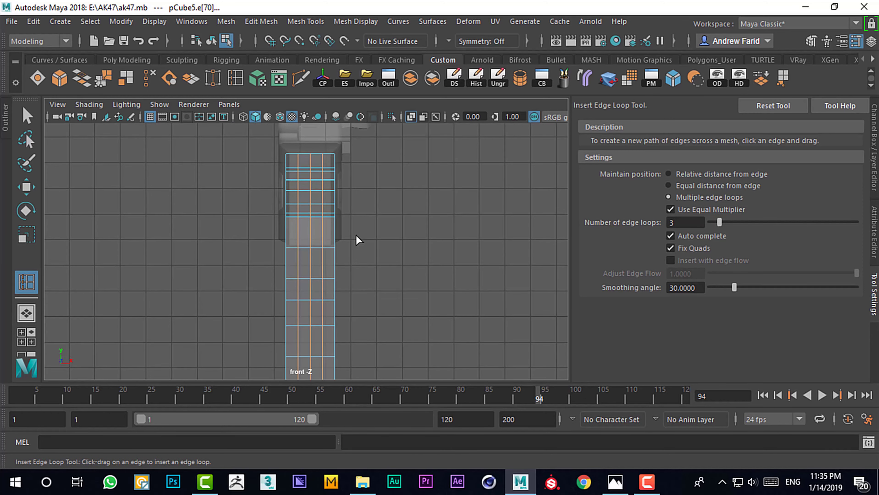
key("r")
left_click_drag(392, 286, 431, 286)
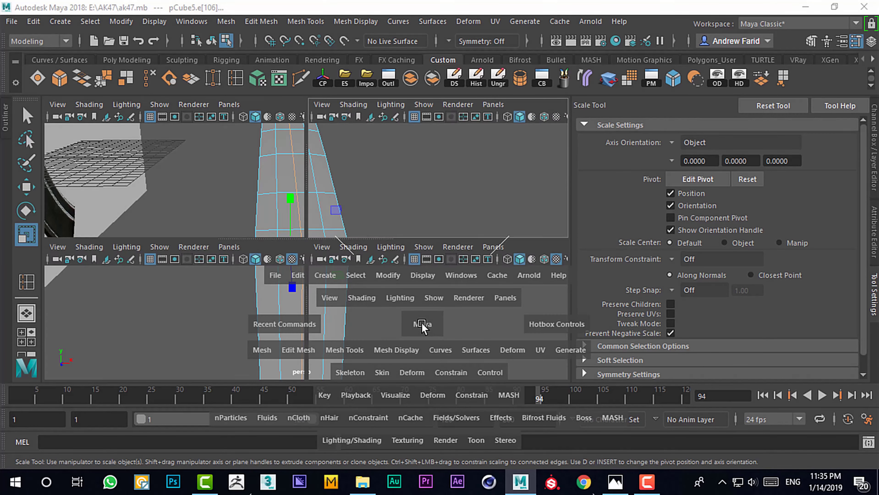
left_click_drag(422, 324, 343, 259)
key("space")
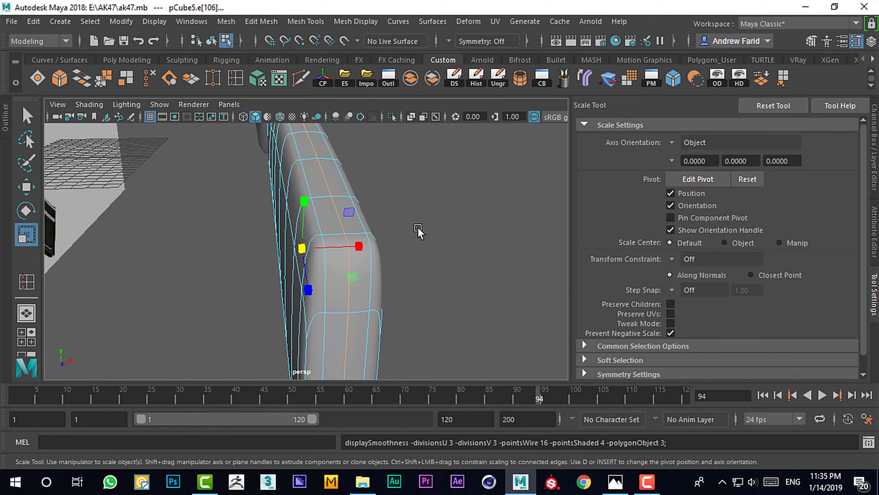
mouse_move(420, 230)
left_mouse_down("alt")
mouse_move(298, 211)
mouse_move(295, 265)
mouse_move(326, 209)
mouse_move(254, 225)
mouse_move(319, 216)
mouse_move(401, 224)
left_mouse_up("alt")
key("space")
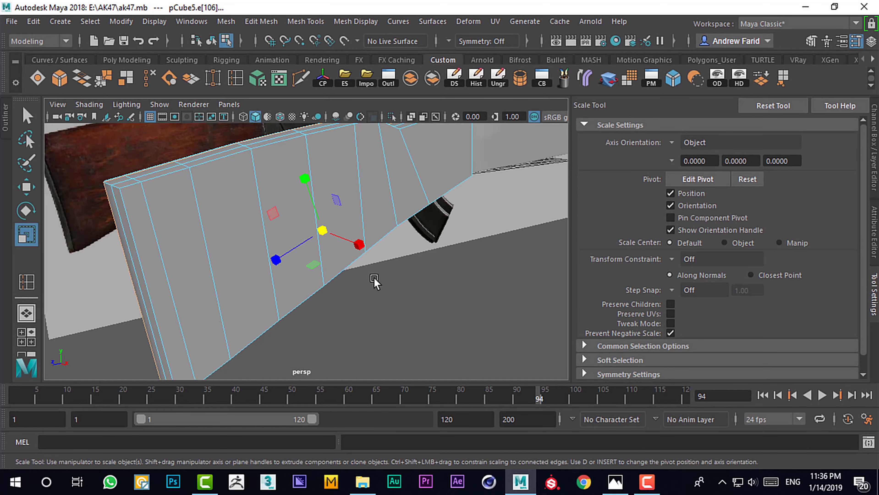
Step: Insert edge loops along the stock's top, bottom and end
left_click(237, 83)
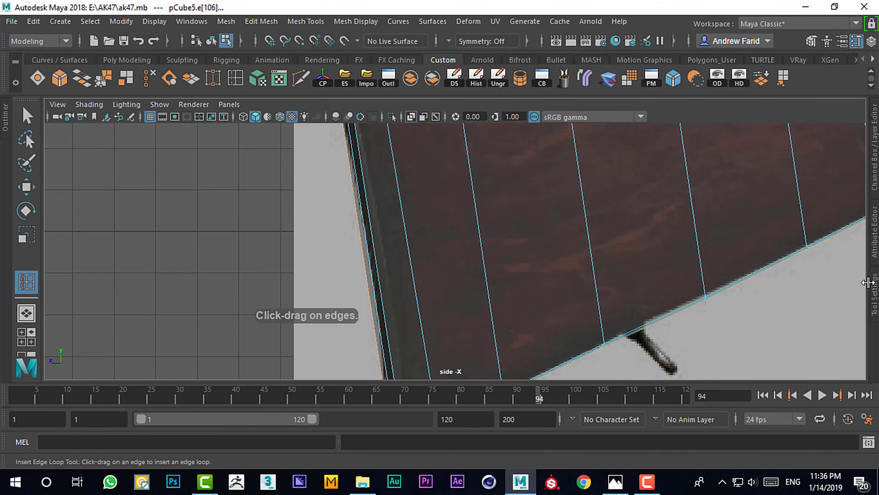
middle_click_drag(355, 168, 404, 258, "alt")
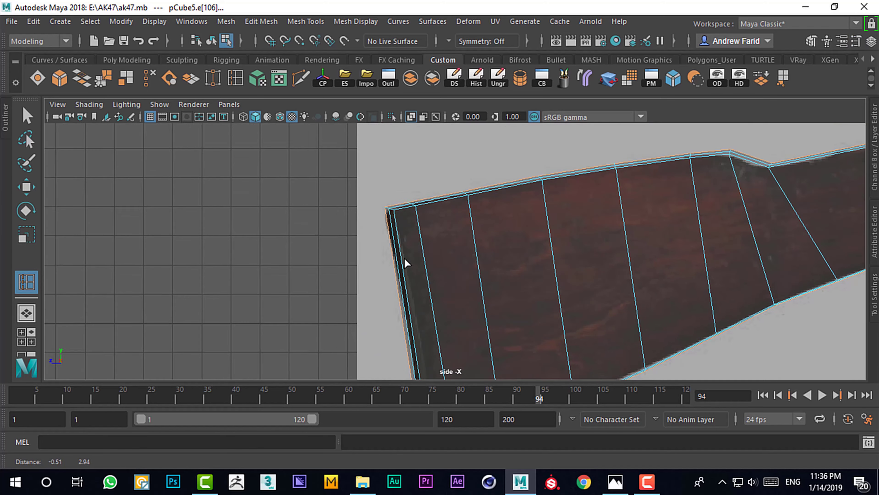
left_click(396, 208)
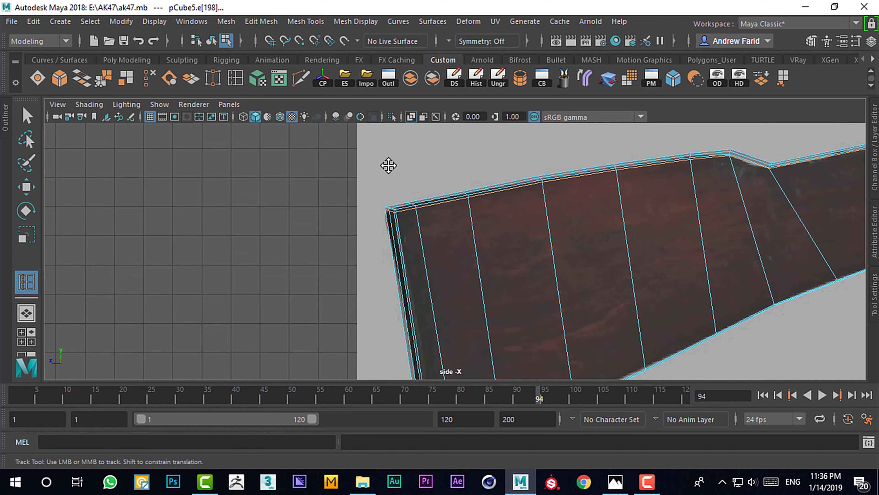
middle_click_drag(388, 166, 373, 61, "alt")
left_click(426, 350)
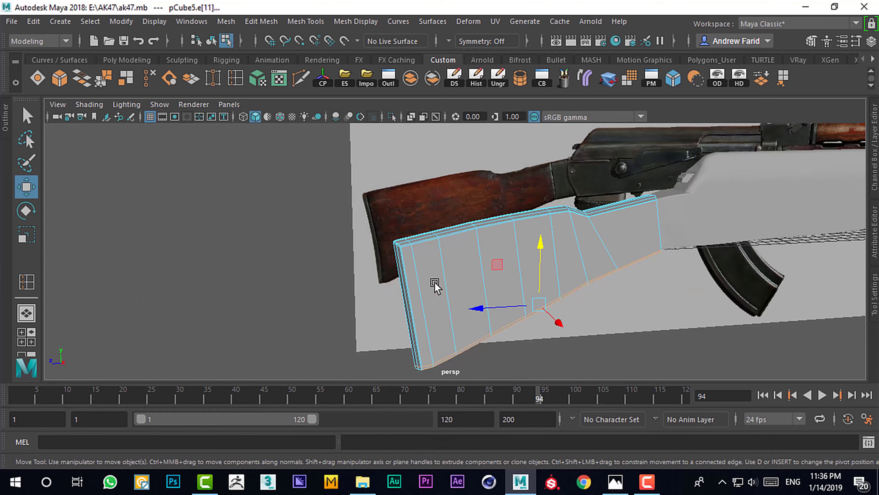
mouse_move(435, 286)
left_mouse_down("alt")
mouse_move(324, 321)
mouse_move(449, 295)
mouse_move(305, 208)
left_mouse_up("alt")
key("g")
middle_click_drag(371, 327, 367, 298, "alt")
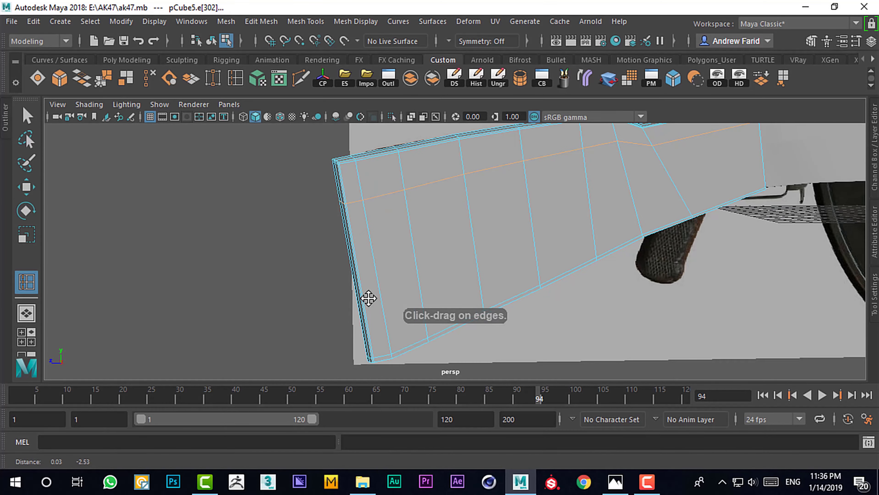
left_click(367, 305)
Step: Select the horizontal edge loop on the stock's end and test-scale it
key("w")
left_click_drag(419, 344, 482, 253, "alt")
left_click(470, 198)
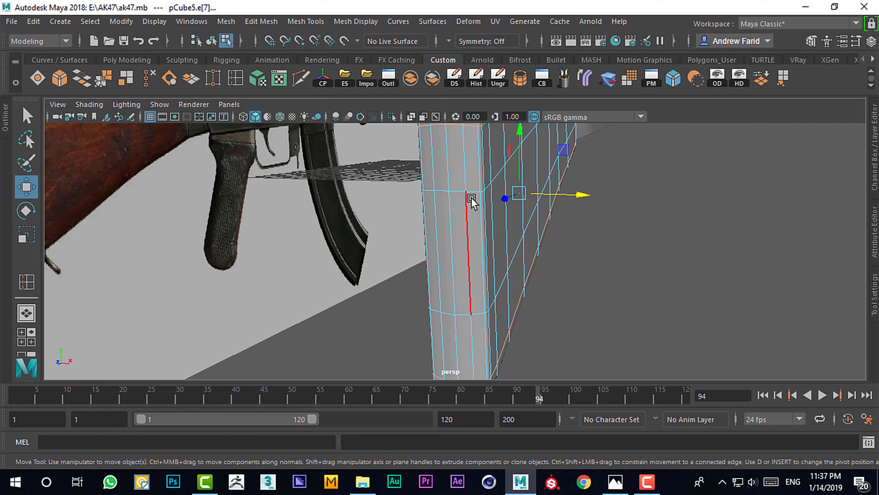
double_click(472, 188, "shift")
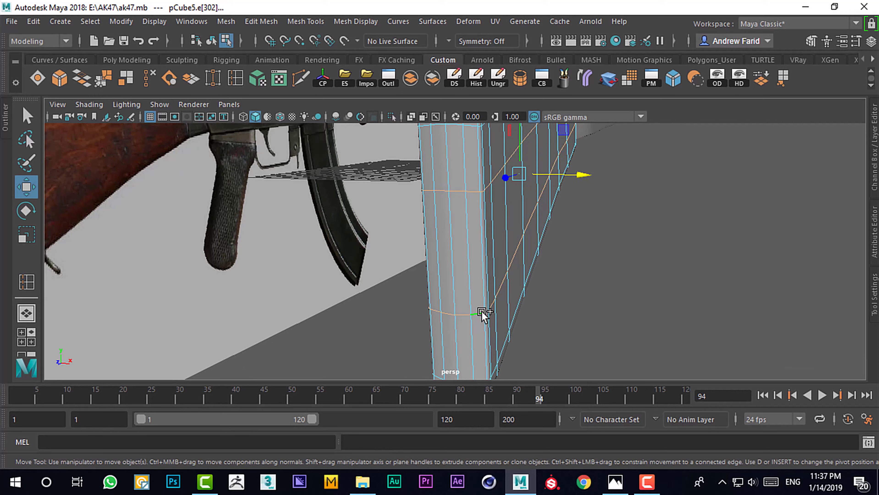
left_click_drag(482, 311, 508, 311, "alt")
key("r")
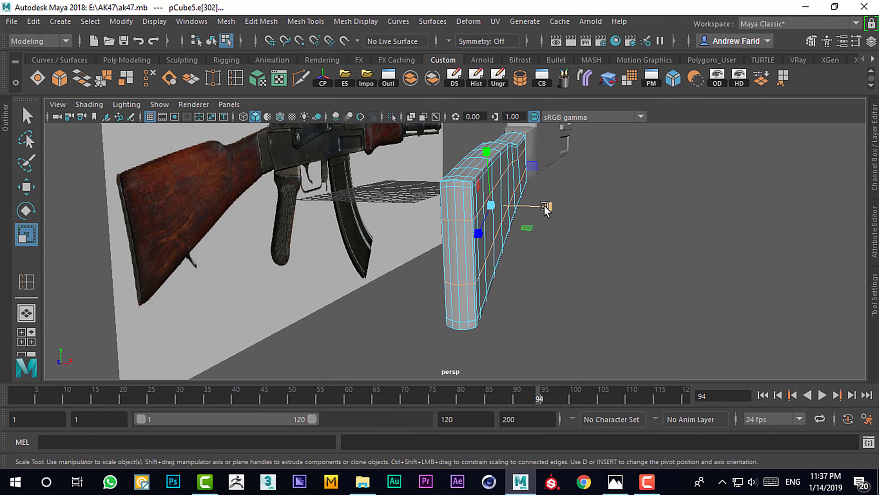
left_click_drag(544, 208, 551, 207)
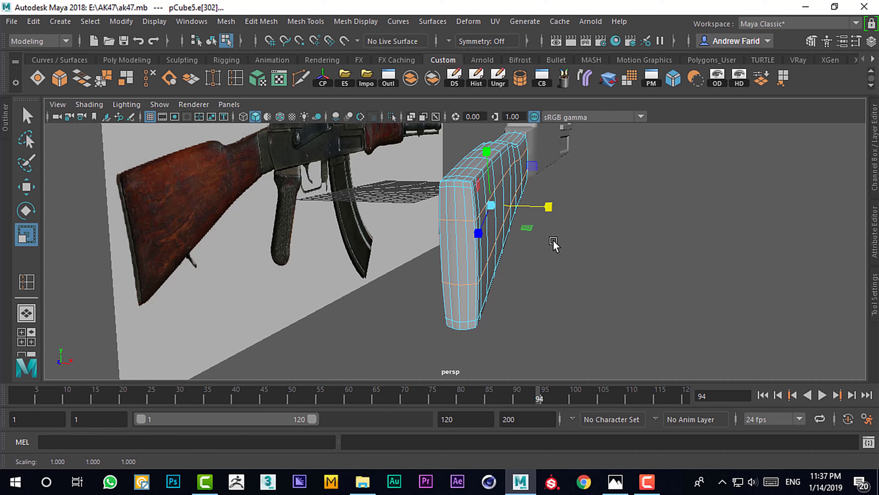
Step: Scale the whole pCube5 stock down along X to make it thinner
right_click_drag(479, 232, 645, 245)
left_click(645, 245)
left_click(464, 241)
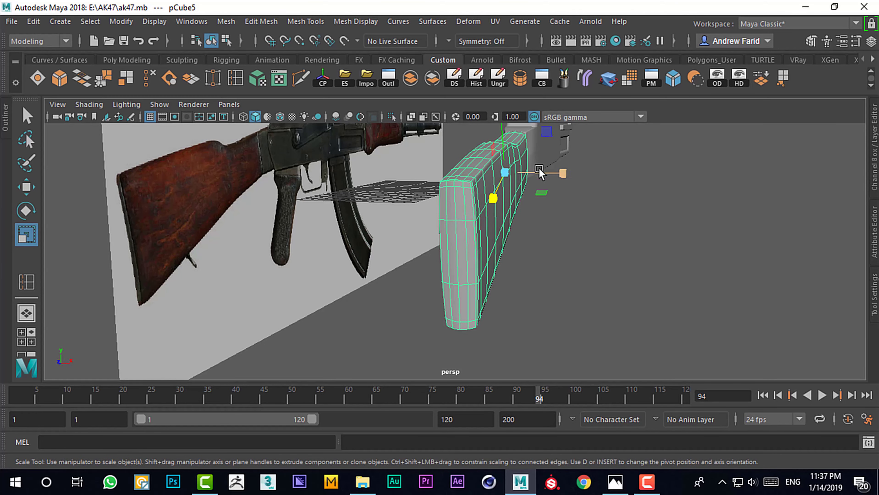
mouse_move(539, 170)
left_mouse_down()
mouse_move(584, 229)
mouse_move(314, 216)
left_mouse_up()
key("space")
Step: Select and reposition the vertex column at the stock's front end
key("space")
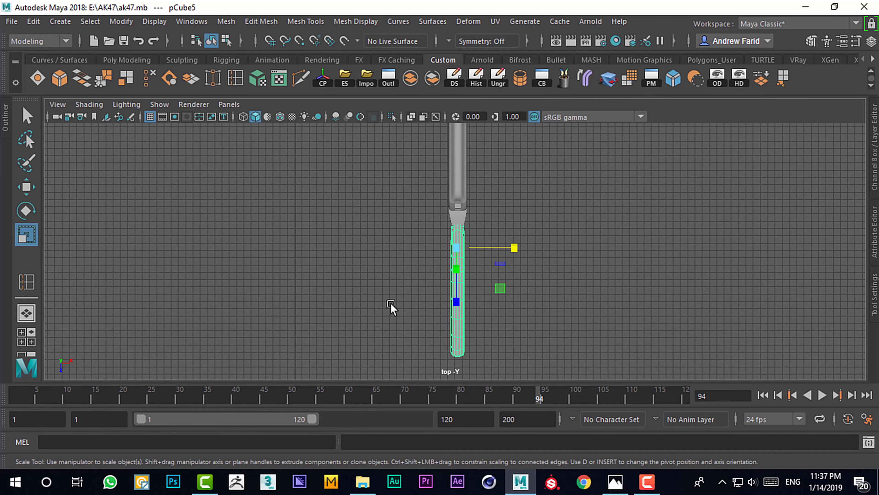
key("space")
key("space")
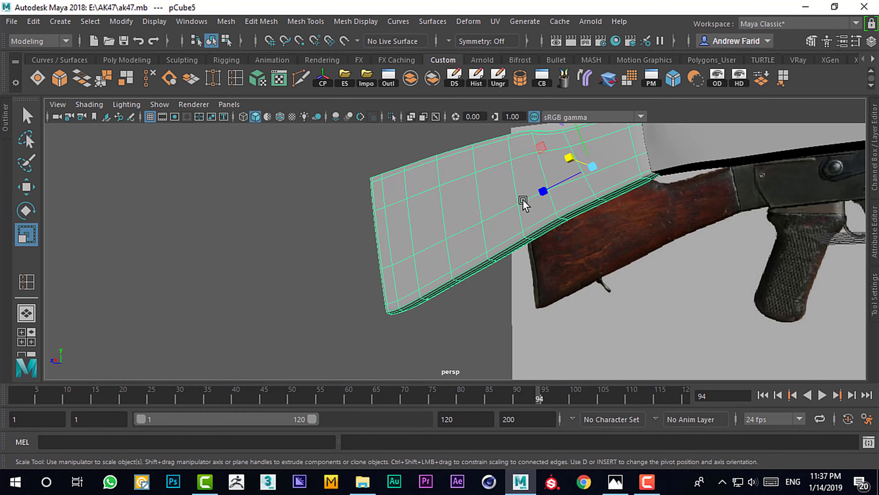
left_click_drag(522, 201, 585, 319, "alt")
key("space")
key("space")
scroll(404, 350, "up", 3)
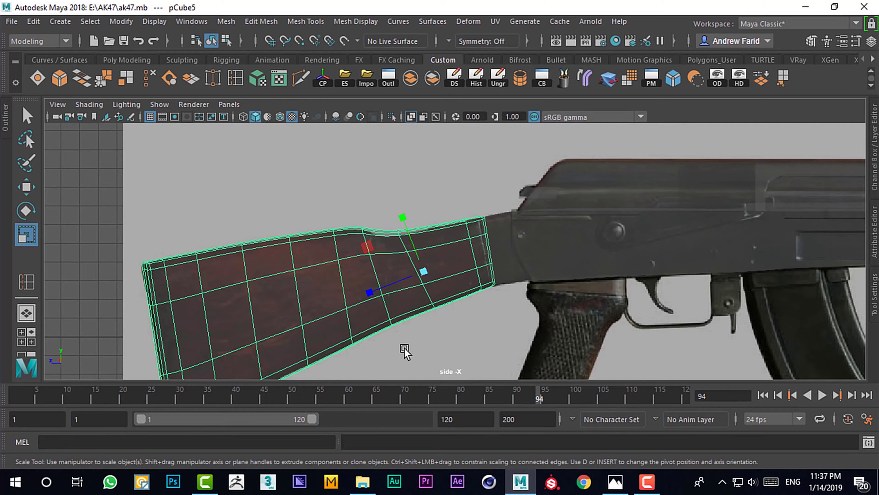
scroll(428, 338, "up", 2)
scroll(435, 334, "up", 2)
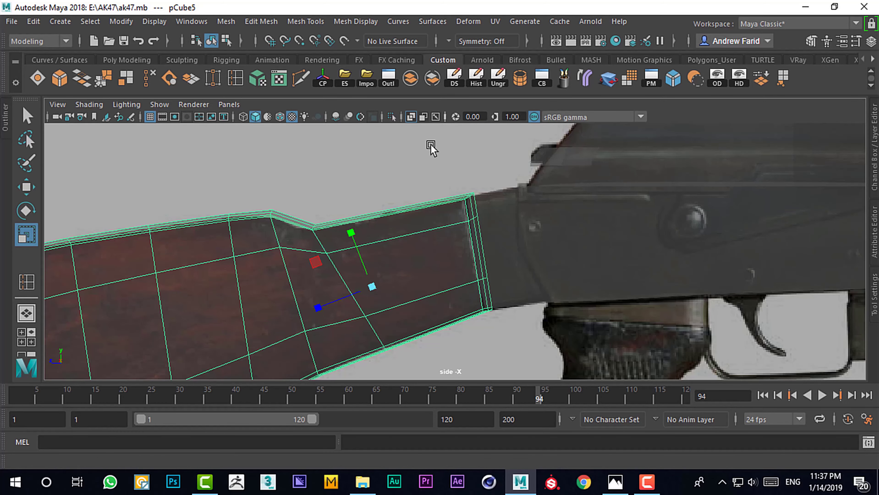
key("F9")
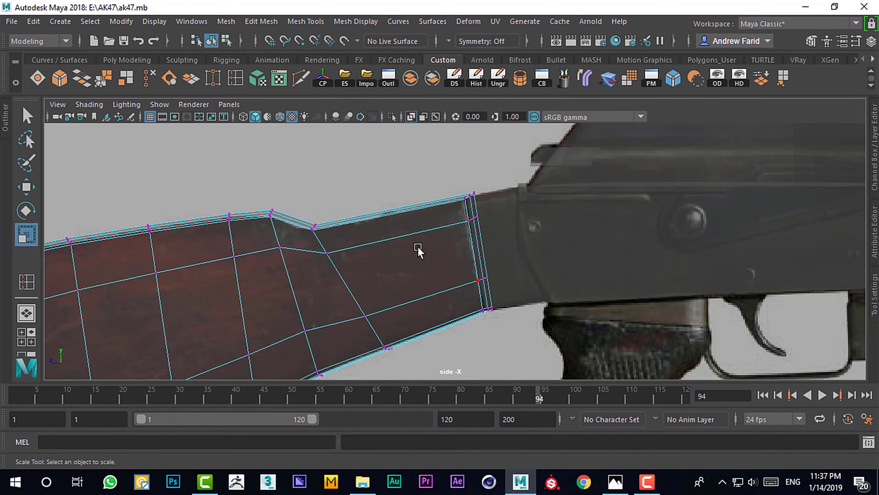
left_click_drag(417, 249, 479, 169)
key("w")
left_click_drag(447, 348, 537, 145)
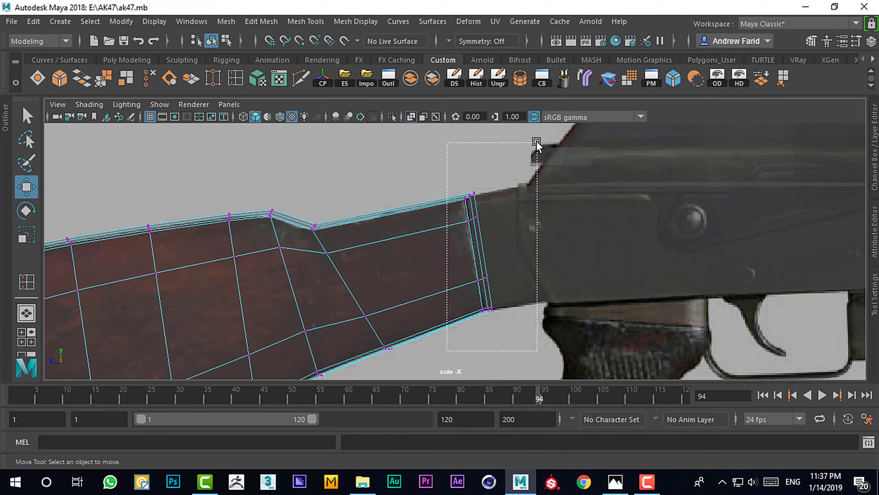
key("r")
key("e")
key("w")
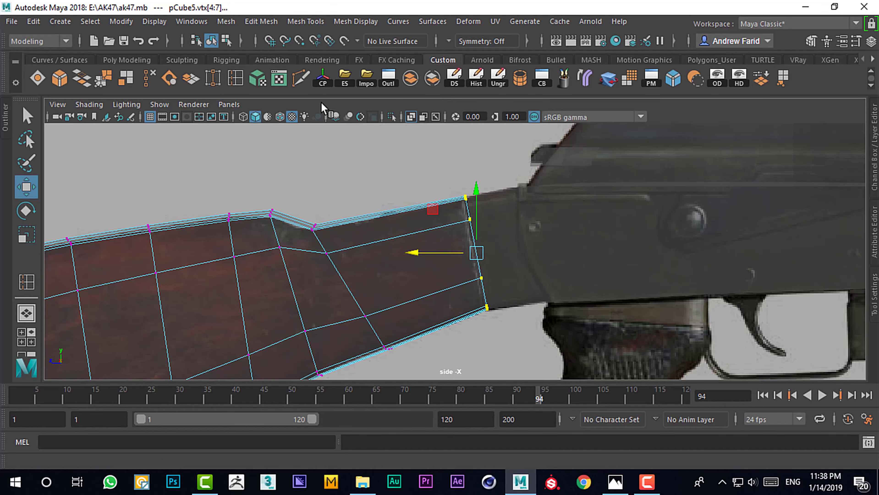
right_click_drag(485, 221, 457, 202, "shift")
Step: Insert an edge loop near the stock's front end
key("space")
key("space")
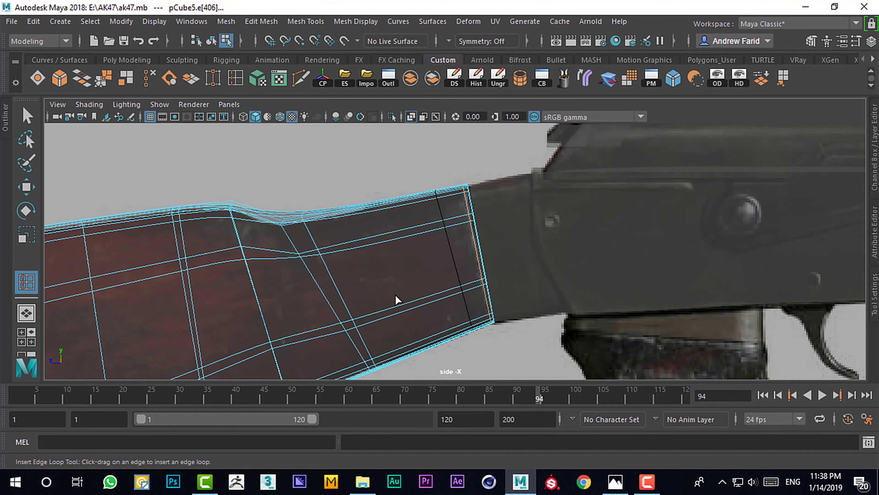
left_click(372, 206)
key("F8")
key("w")
scroll(478, 288, "down", 3)
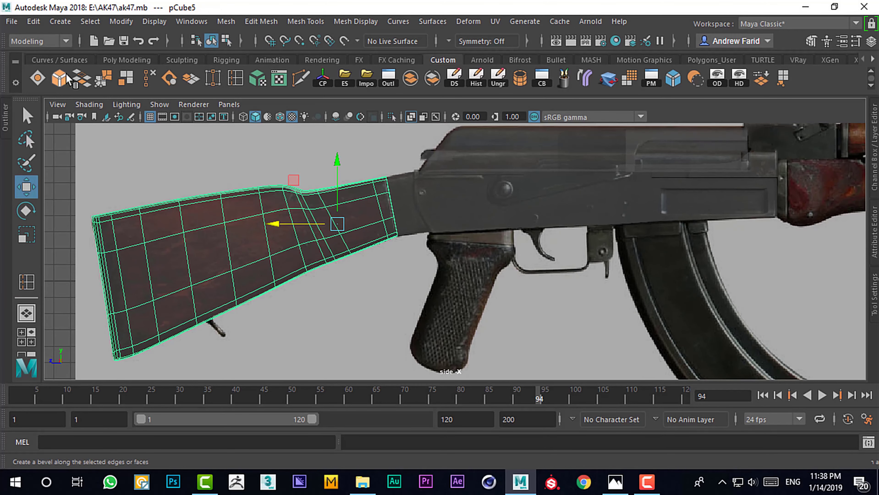
Step: Create a new polygon cube, pCube6, for the bar above the pistol grip
left_click(127, 60)
left_click(60, 79)
left_click(442, 60)
Step: Scale pCube6's end vertices inward from the top view to narrow that end
key("r")
key("w")
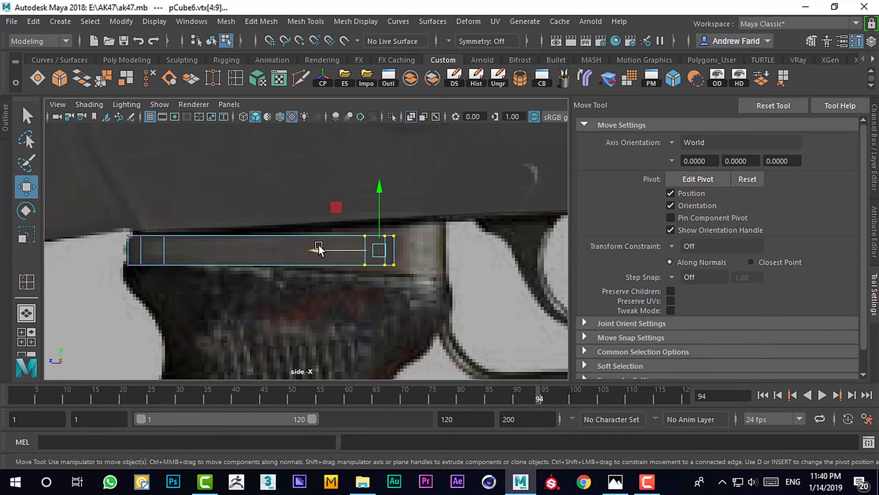
key("r")
key("w")
left_click_drag(379, 251, 420, 222, "alt")
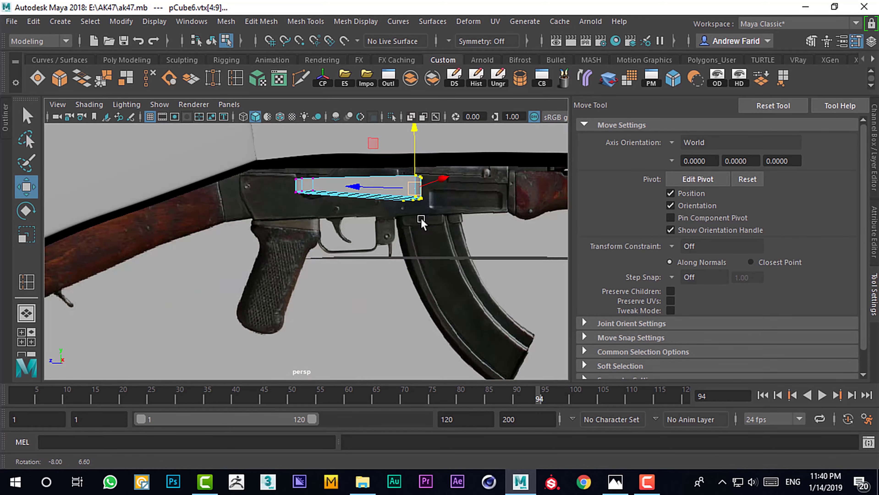
scroll(252, 245, "down", 3)
scroll(255, 255, "up", 3)
key("r")
mouse_move(255, 255)
left_mouse_down()
mouse_move(293, 274)
mouse_move(282, 308)
left_mouse_up()
scroll(449, 183, "down", 3)
left_click_drag(332, 298, 322, 302)
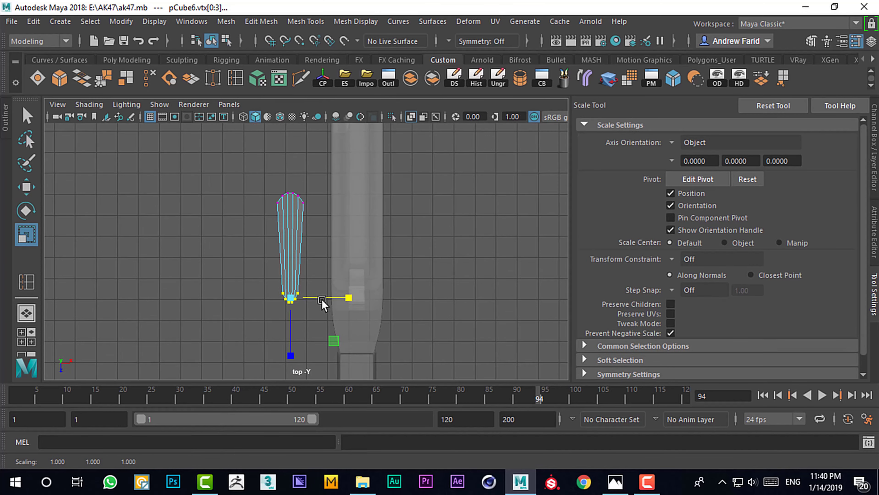
Step: Try adding edge loops along the bar, then undo them
key("F8")
key("f")
mouse_move(265, 161)
left_mouse_down("alt")
mouse_move(367, 251)
mouse_move(472, 249)
mouse_move(434, 257)
left_mouse_up("alt")
scroll(475, 298, "up", 3)
left_click(450, 317)
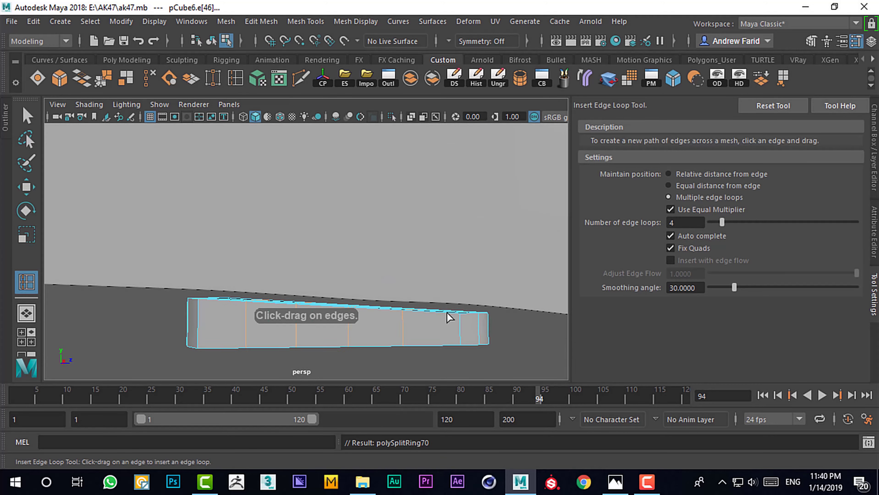
key("ctrl+z")
Step: Scale the bar's other end up in Y from the side view to make it slightly taller
key("F8")
key("space")
key("w")
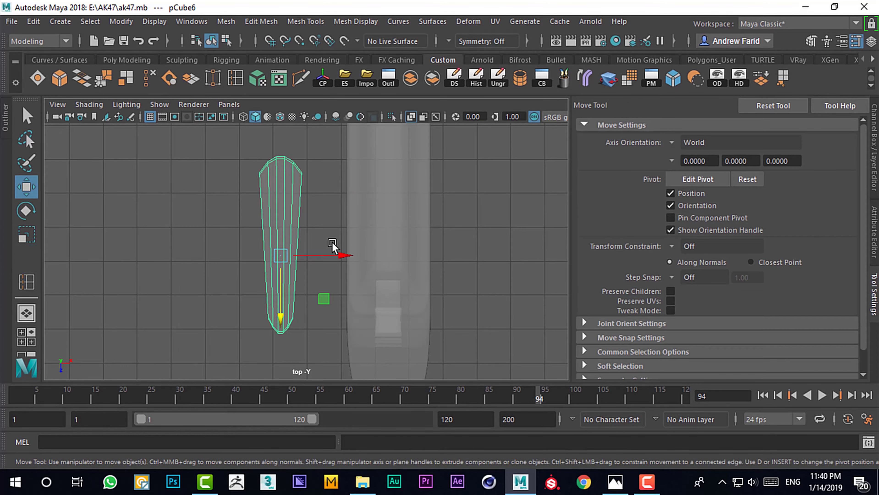
key("space")
key("f")
key("F9")
mouse_move(478, 292)
left_mouse_down()
mouse_move(415, 208)
mouse_move(448, 206)
left_mouse_up()
key("r")
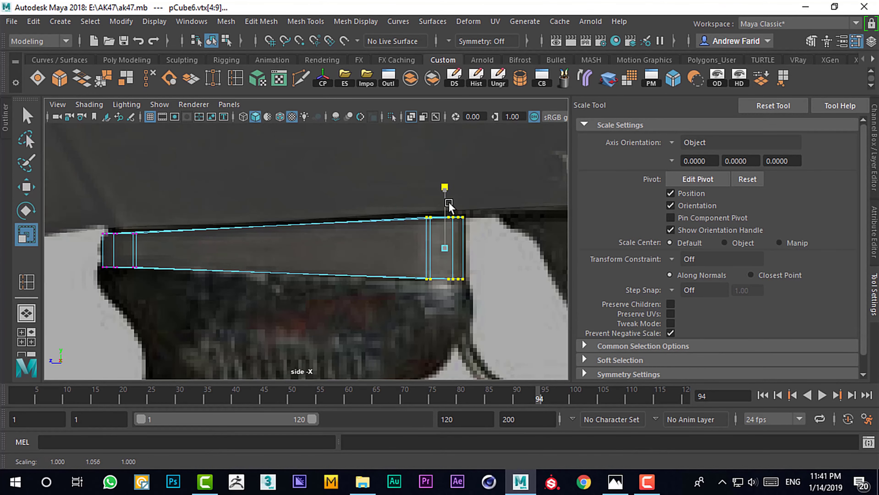
left_click_drag(145, 277, 97, 222)
key("w")
scroll(187, 182, "down", 5)
key("6")
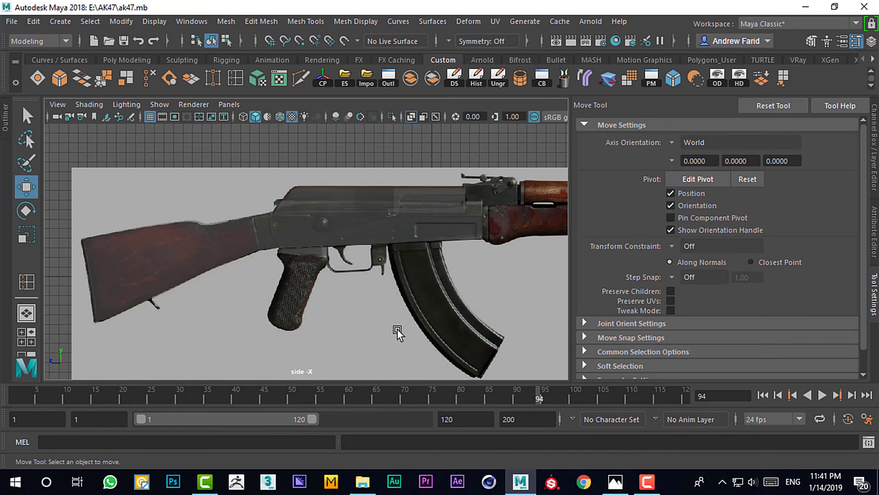
scroll(299, 283, "up", 5)
left_click(296, 173)
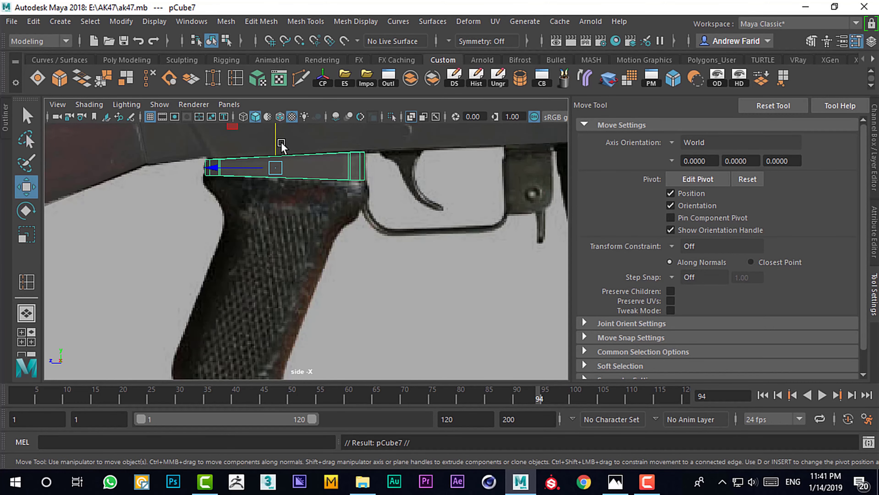
Step: Move the copied bar down onto the grip and tilt it to follow the grip's top
left_click_drag(275, 144, 274, 165, "shift")
key("e")
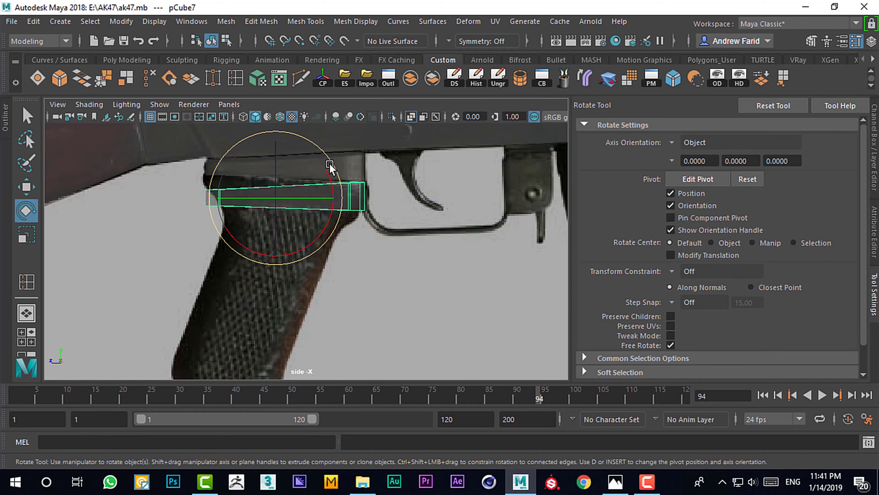
left_click_drag(330, 156, 341, 174)
scroll(279, 187, "up", 3)
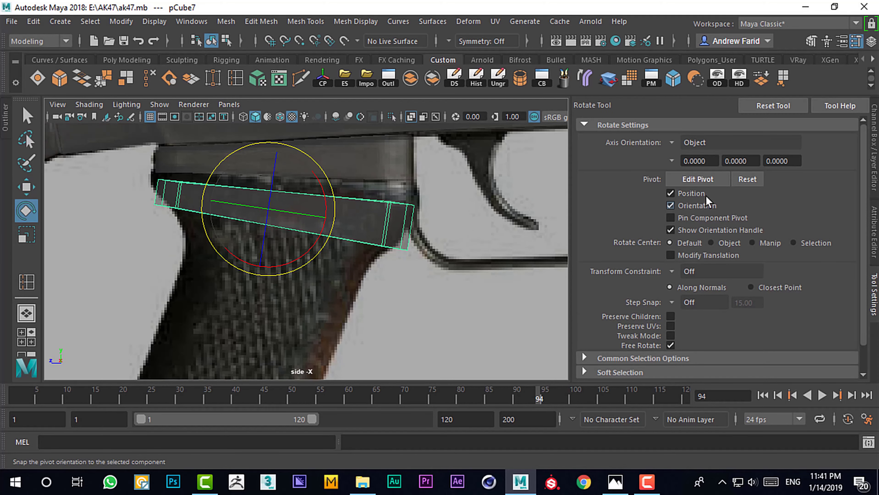
Step: Set the edge-loop count to 8 and move the bar's vertices down onto the grip
left_click(236, 79)
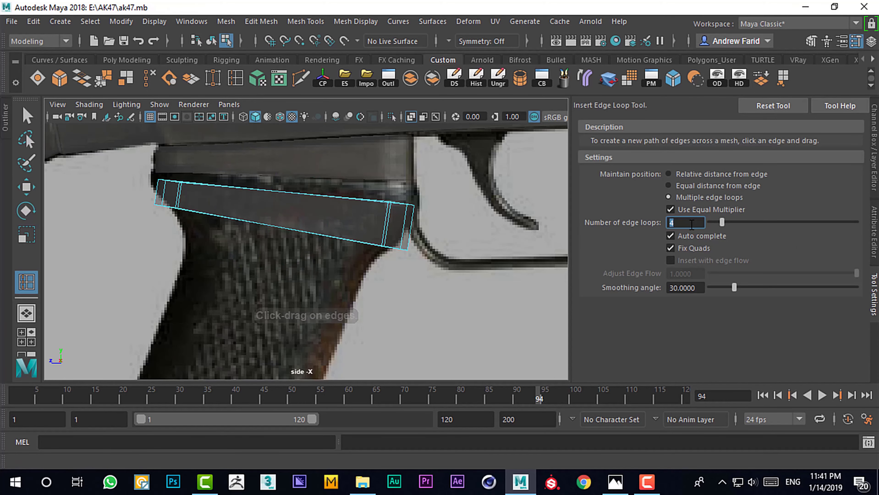
type("8")
scroll(194, 253, "down", 1)
key("w")
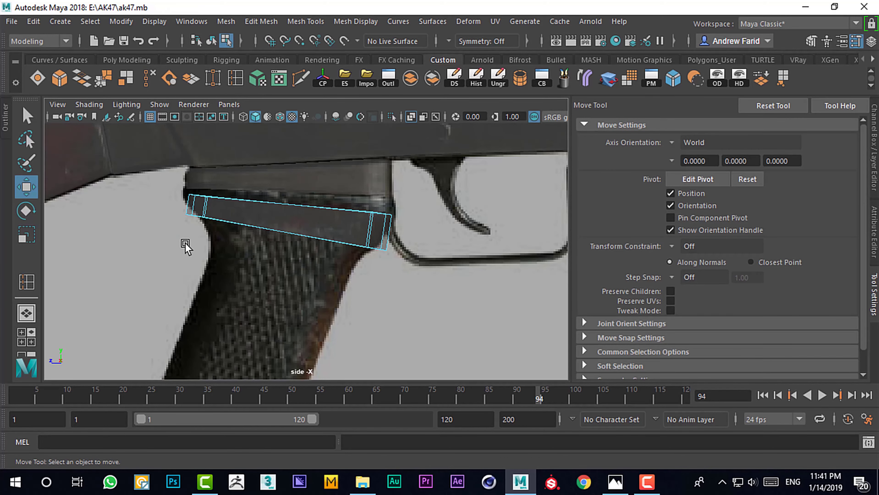
right_click_drag(208, 207, 149, 220)
left_click_drag(215, 208, 215, 208)
scroll(368, 267, "down", 5)
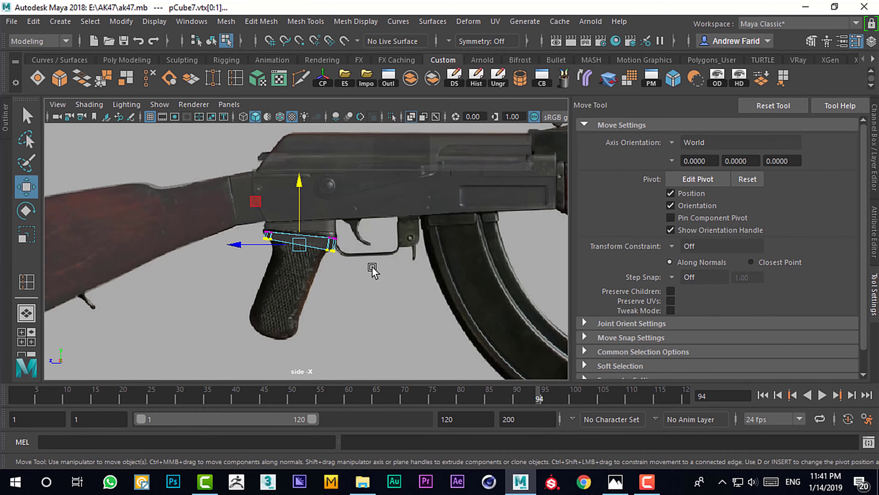
left_click_drag(311, 239, 311, 267)
scroll(316, 287, "up", 3)
Step: Slide the grip's bottom vertices left to tilt it, scale them, and check from perspective and top
left_click_drag(311, 331, 265, 332)
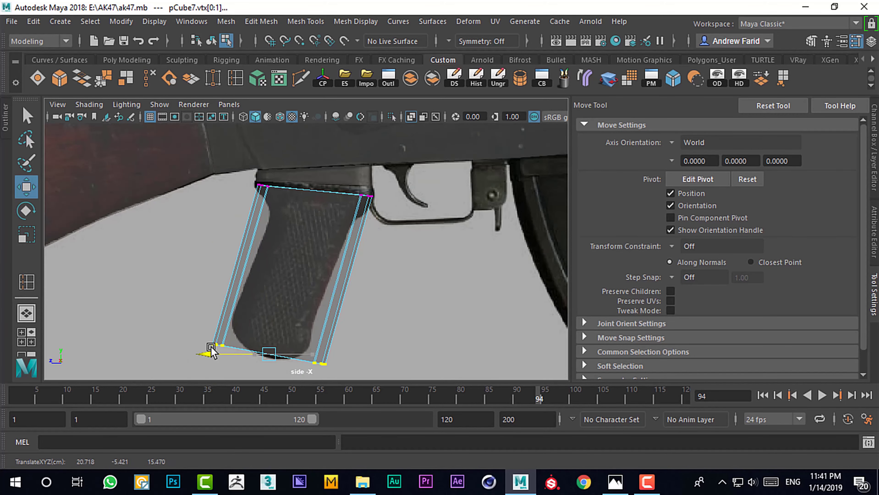
key("r")
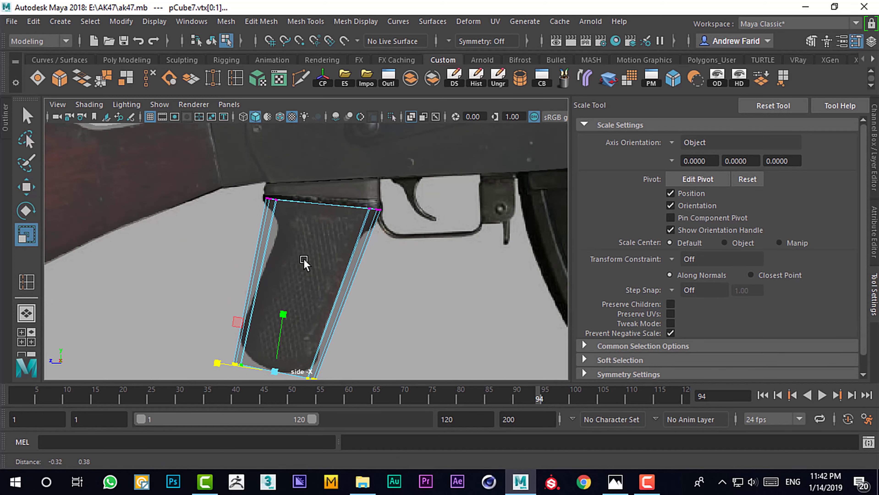
scroll(373, 260, "up", 3)
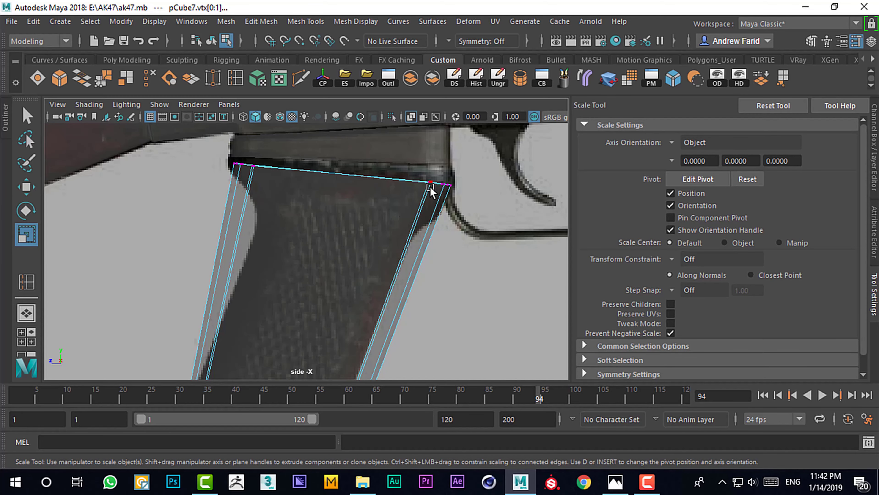
left_click_drag(450, 128, 343, 194)
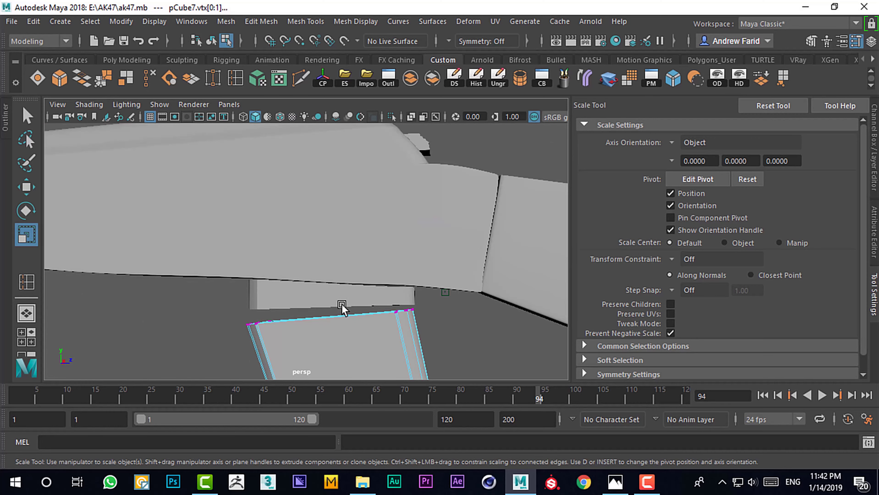
left_click_drag(257, 256, 192, 175)
scroll(308, 291, "down", 5)
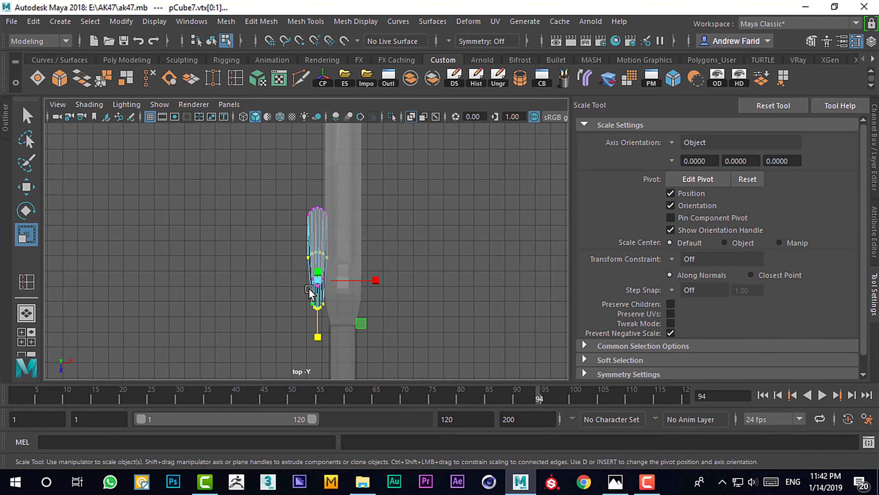
left_click_drag(302, 284, 242, 284)
scroll(379, 244, "up", 3)
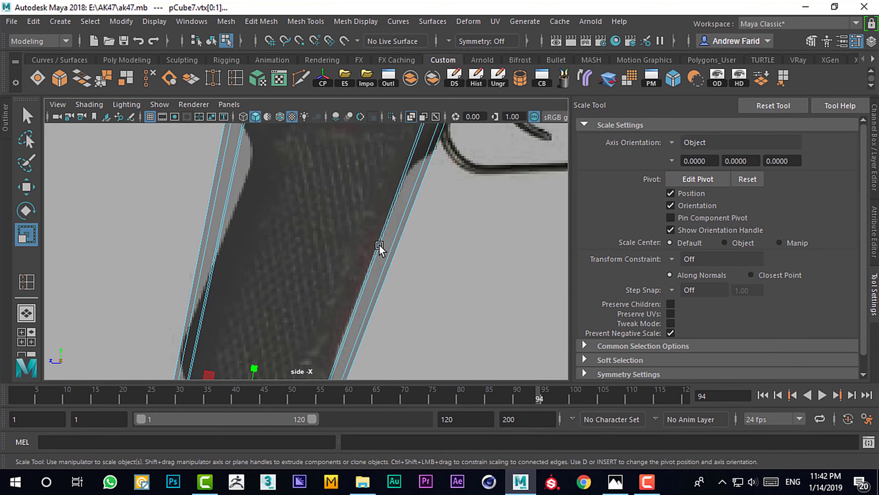
left_click(235, 77)
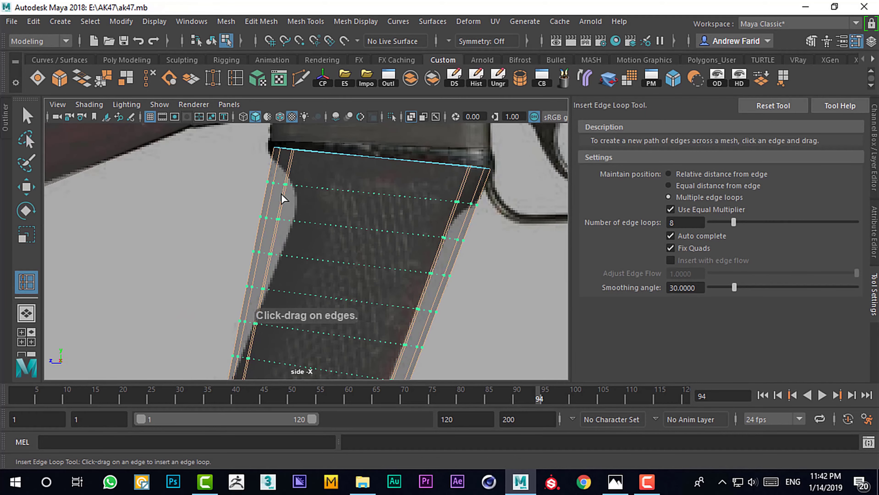
Step: Add evenly spaced loops across the grip and push the upper vertex rows to follow its outline
left_click(281, 194)
key("w")
middle_click_drag(200, 189, 226, 228, "alt")
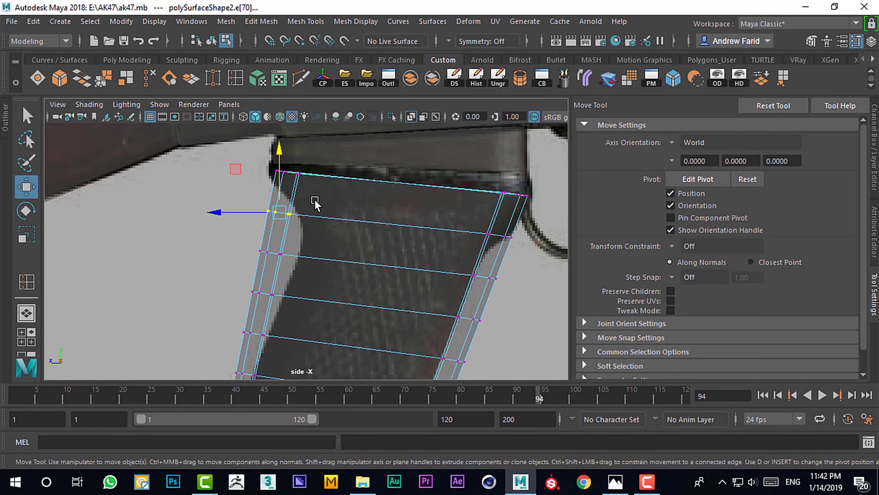
left_click_drag(230, 215, 253, 214)
middle_click_drag(468, 230, 468, 272, "alt")
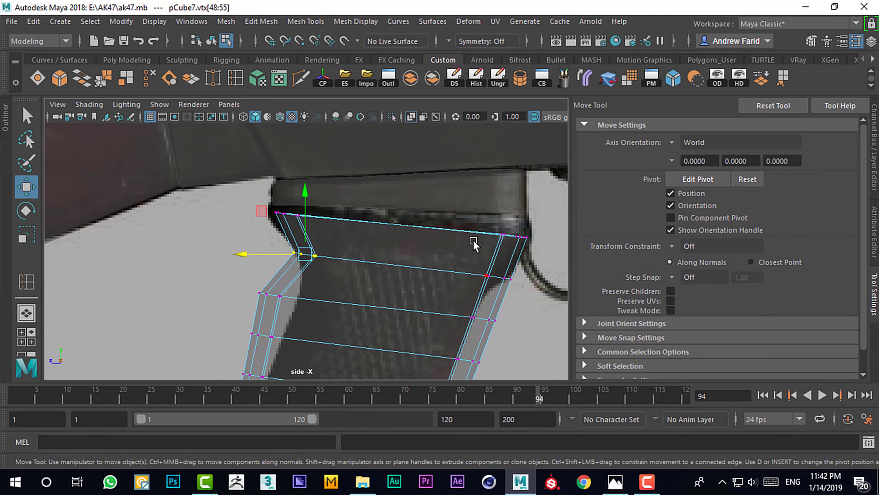
mouse_move(473, 243)
left_mouse_down()
mouse_move(447, 294)
mouse_move(481, 271)
mouse_move(451, 252)
left_mouse_up()
left_click_drag(475, 318, 474, 294)
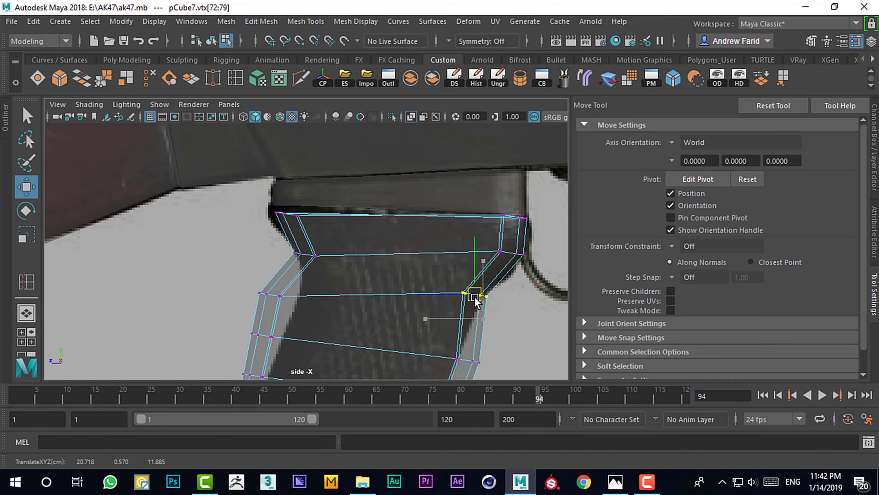
mouse_move(242, 282)
left_mouse_down()
mouse_move(288, 307)
mouse_move(305, 277)
left_mouse_up()
mouse_move(284, 242)
left_mouse_down()
mouse_move(326, 264)
mouse_move(298, 255)
left_mouse_up()
left_click_drag(267, 198, 302, 218)
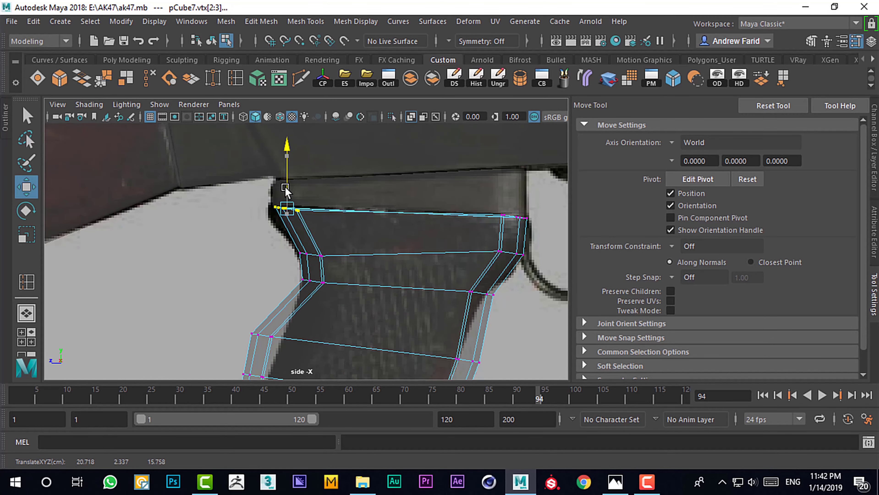
Step: Scale and move the middle and lower vertex rows to fit the grip's width and edges
key("r")
key("w")
key("r")
middle_click_drag(346, 312, 347, 225, "alt")
left_click_drag(256, 243, 276, 252)
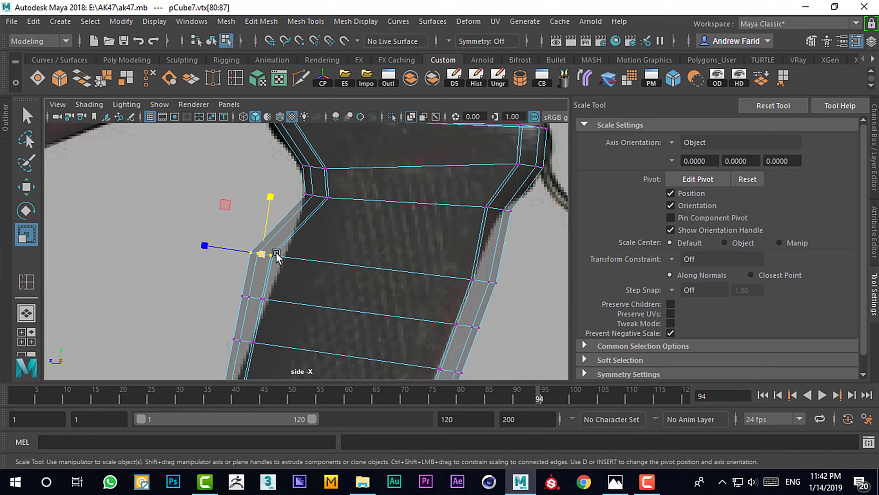
key("w")
left_click_drag(225, 291, 249, 312)
middle_click_drag(346, 311, 347, 264, "alt")
left_click_drag(222, 291, 249, 305)
middle_click_drag(346, 312, 347, 264, "alt")
left_click_drag(226, 236, 244, 247)
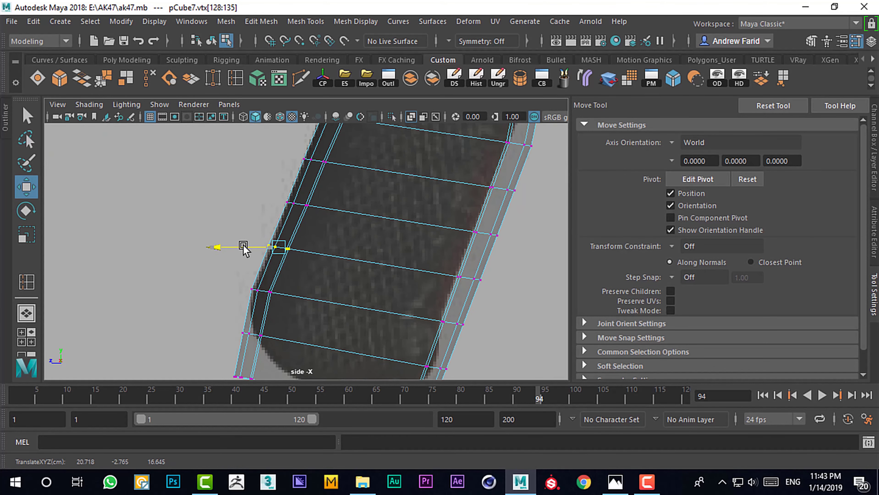
middle_click_drag(347, 277, 263, 270, "alt")
Step: Bend the grip's front edge, round the base corners, and insert another edge loop
mouse_move(329, 250)
left_mouse_down()
mouse_move(350, 277)
mouse_move(350, 265)
left_mouse_up()
left_click_drag(350, 180, 339, 260)
middle_click_drag(338, 260, 435, 229, "alt")
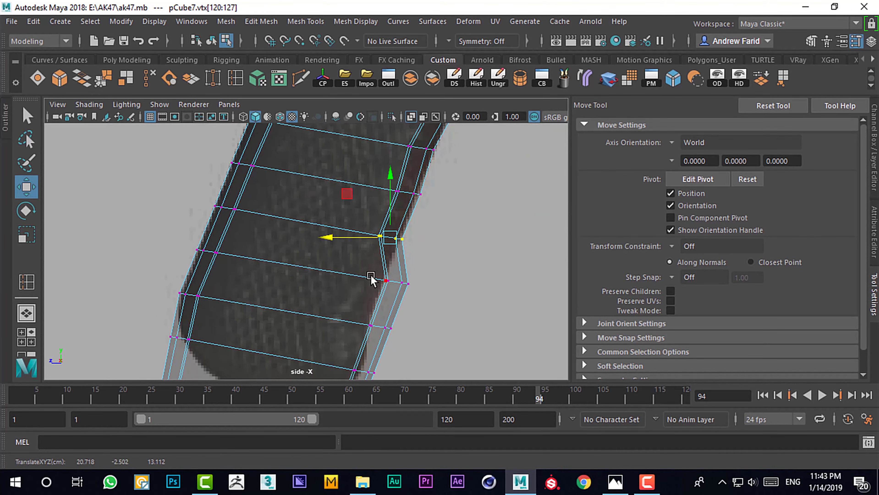
middle_click_drag(371, 278, 392, 249, "alt")
mouse_move(392, 249)
left_mouse_down()
mouse_move(435, 271)
mouse_move(353, 314)
mouse_move(177, 323)
left_mouse_up()
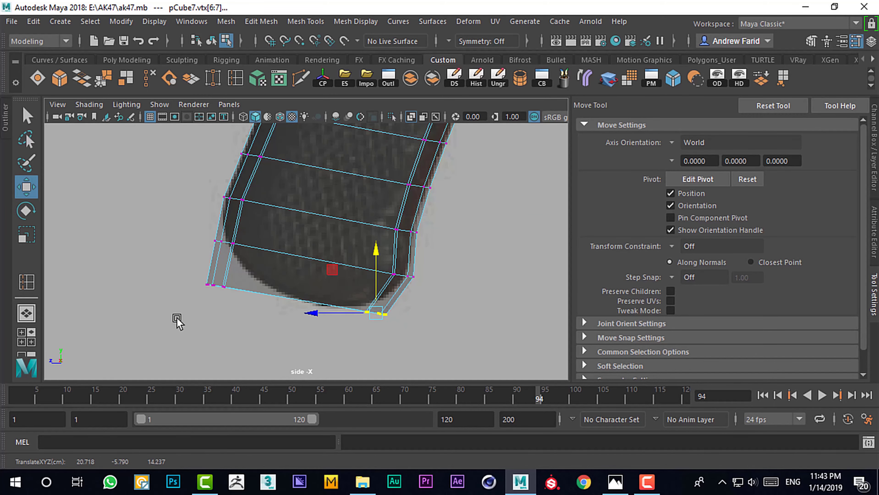
middle_click_drag(310, 250, 292, 291, "alt")
mouse_move(292, 290)
right_mouse_down("shift")
mouse_move(314, 340)
mouse_move(279, 333)
right_mouse_up("shift")
left_click(286, 339)
Step: Rotate the grip's top vertex row level under the receiver and add an edge loop near the top
key("w")
mouse_move(280, 343)
middle_mouse_down("alt")
mouse_move(347, 275)
mouse_move(305, 282)
middle_mouse_up("alt")
mouse_move(208, 330)
left_mouse_down()
mouse_move(218, 295)
mouse_move(180, 301)
left_mouse_up()
scroll(231, 310, "up", 5)
left_click_drag(159, 243, 314, 279)
key("r")
key("e")
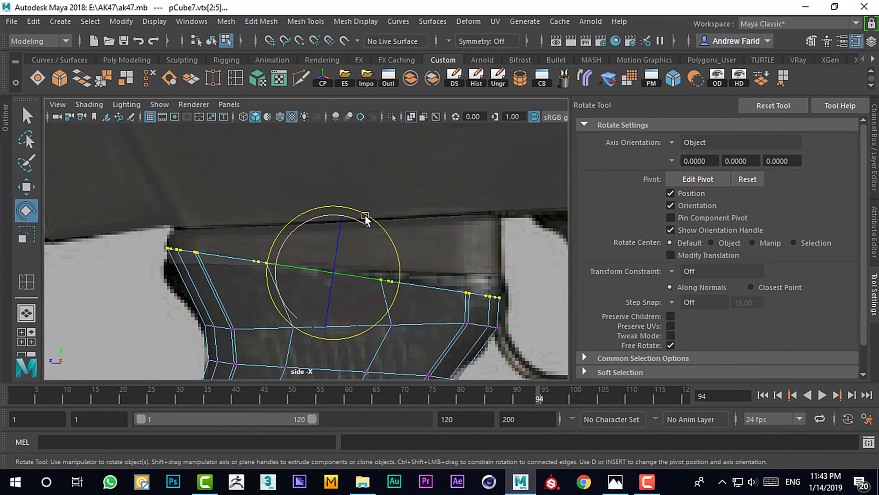
left_click_drag(365, 215, 310, 204)
key("w")
left_click(213, 78)
left_click(277, 292)
key("w")
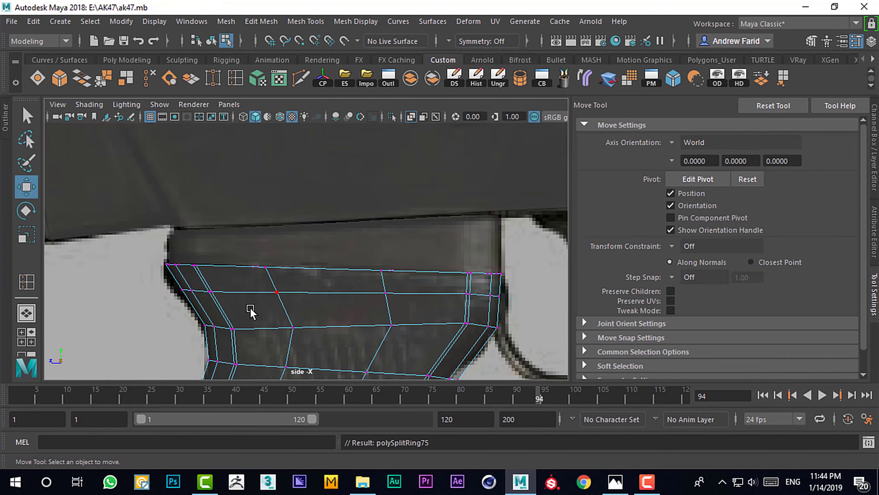
key("space")
key("F8")
key("space")
Step: Open the grip's attributes and select pCube7 framed in the side view
key("r")
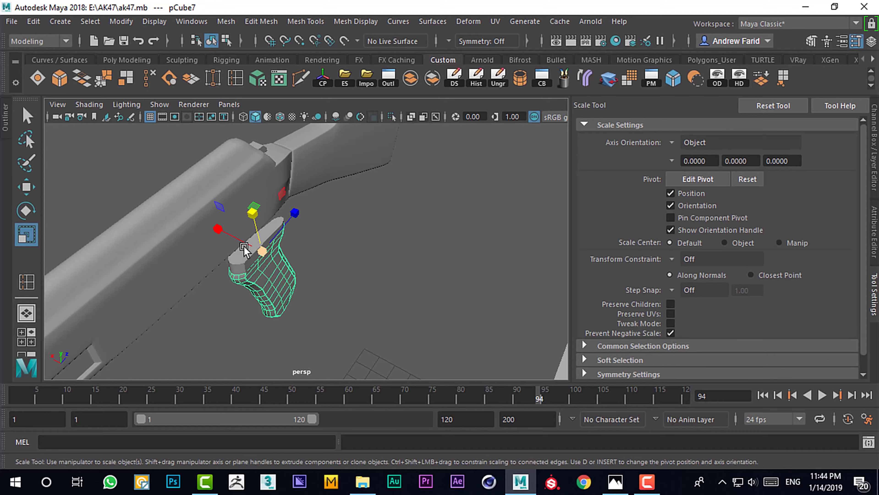
key("ctrl+a")
scroll(258, 282, "up", 3)
key("space")
key("space")
scroll(417, 333, "up", 5)
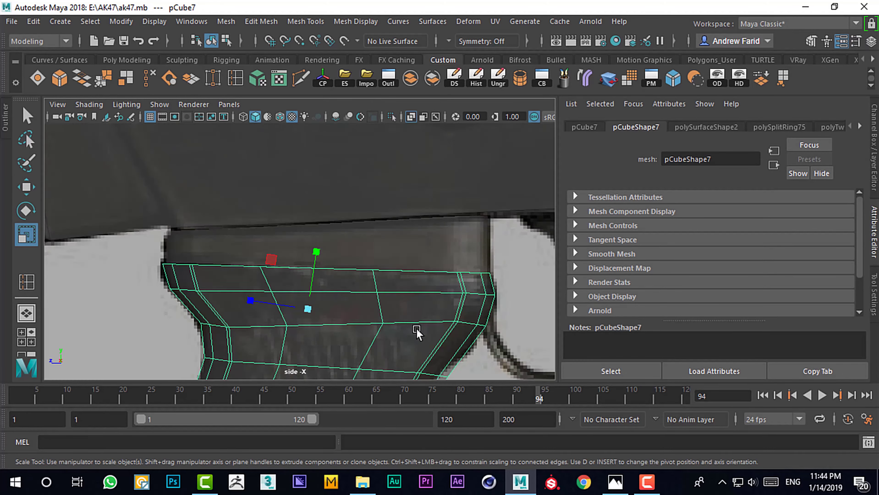
key("space")
key("space")
key("w")
key("space")
key("space")
key("f")
left_click_drag(361, 287, 338, 320, "alt")
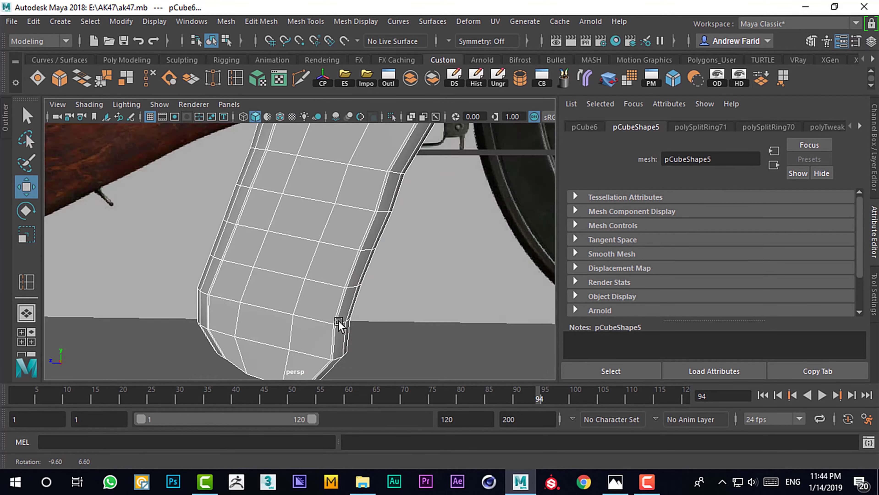
key("space")
key("space")
scroll(217, 273, "up", 5)
left_click(216, 273)
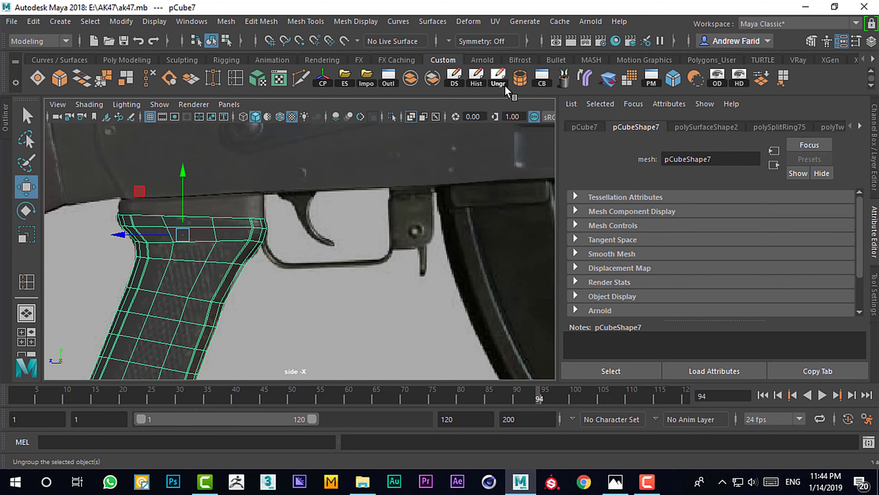
Step: Apply Mesh Smooth to pCube7 and inspect the rounded result in side and perspective views
left_click(621, 81)
scroll(311, 240, "down", 3)
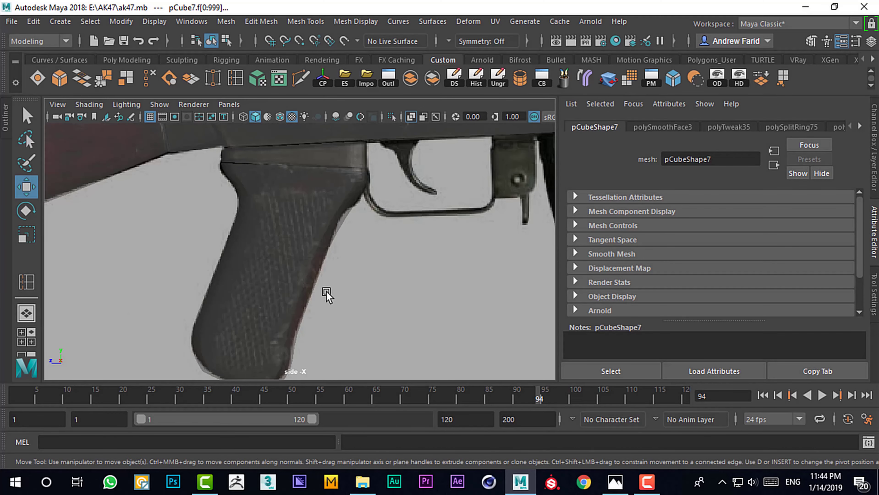
scroll(326, 290, "down", 2)
key("space")
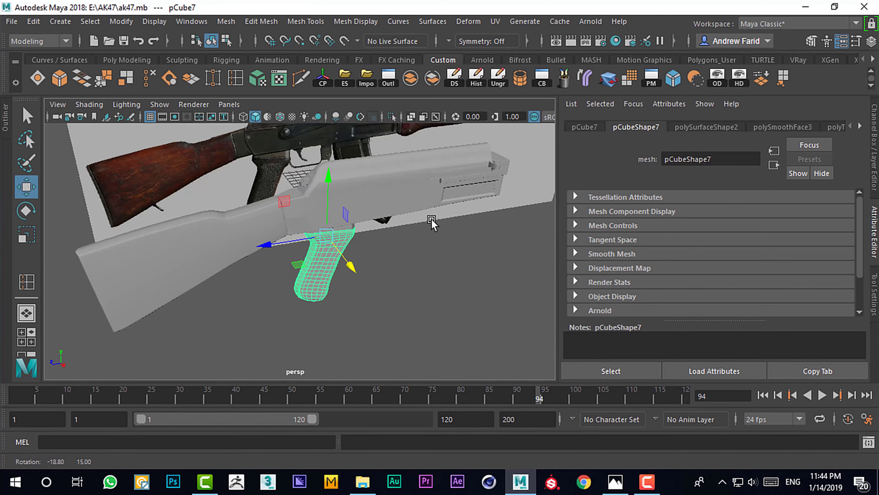
key("f")
key("space")
key("f")
key("space")
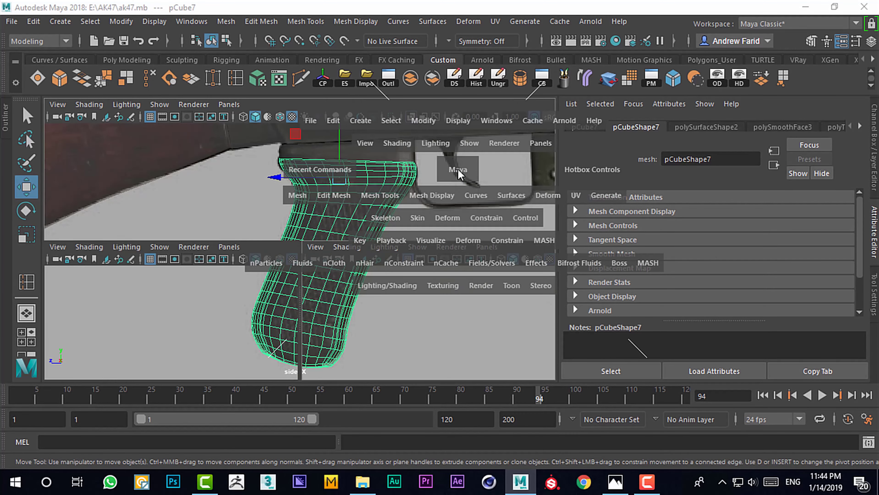
scroll(365, 249, "up", 3)
scroll(405, 231, "up", 2)
scroll(405, 231, "up", 3)
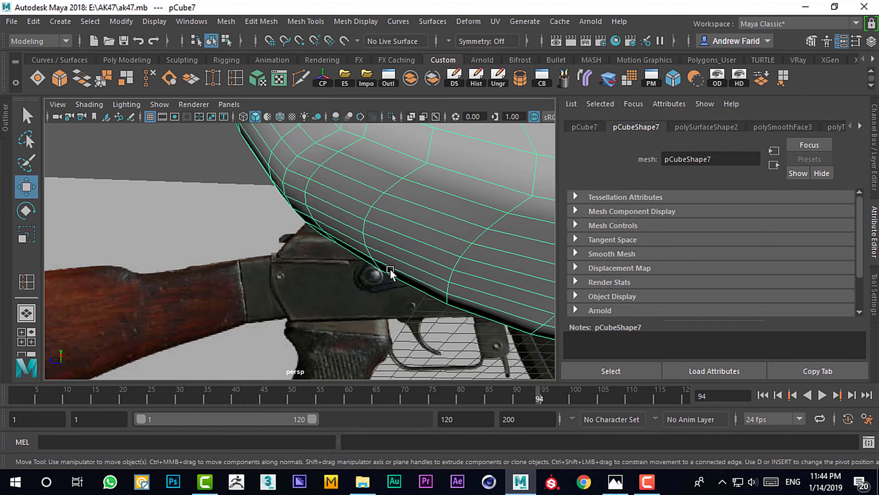
scroll(390, 269, "up", 2)
key("alt+space")
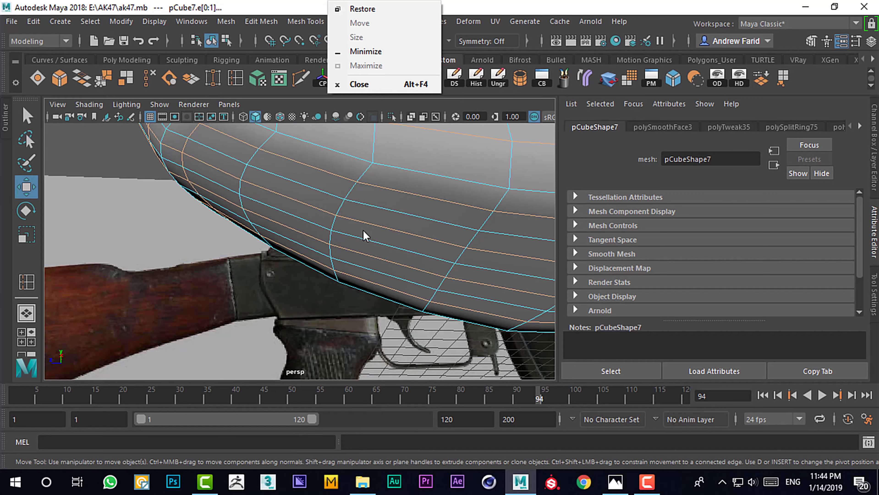
Step: Pull an edge of the smoothed grip with soft selection to reshape its outline
key("Escape")
scroll(363, 230, "down", 2)
left_click(337, 244)
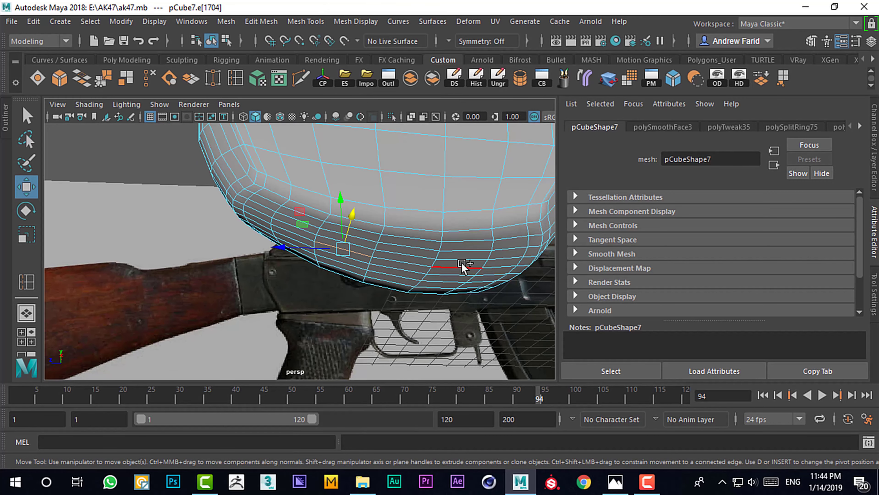
key("b")
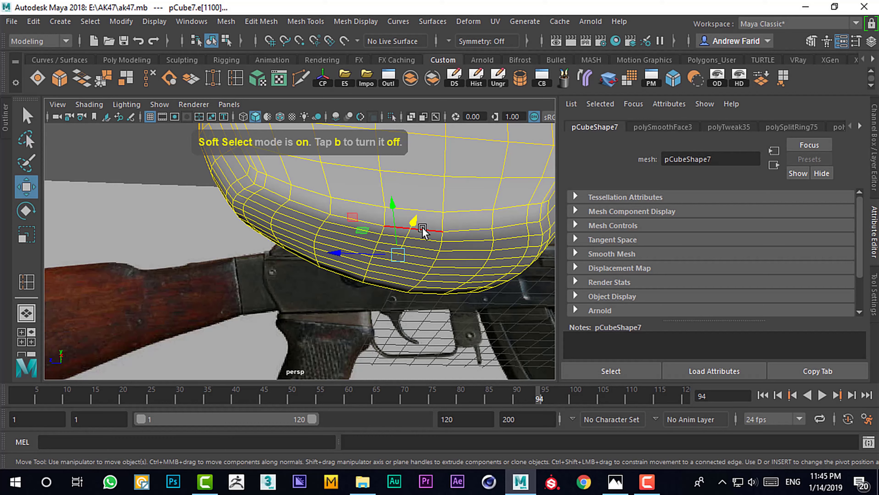
mouse_move(430, 219)
left_mouse_down()
mouse_move(393, 211)
mouse_move(435, 196)
mouse_move(394, 207)
mouse_move(458, 295)
mouse_move(431, 329)
mouse_move(416, 267)
left_mouse_up()
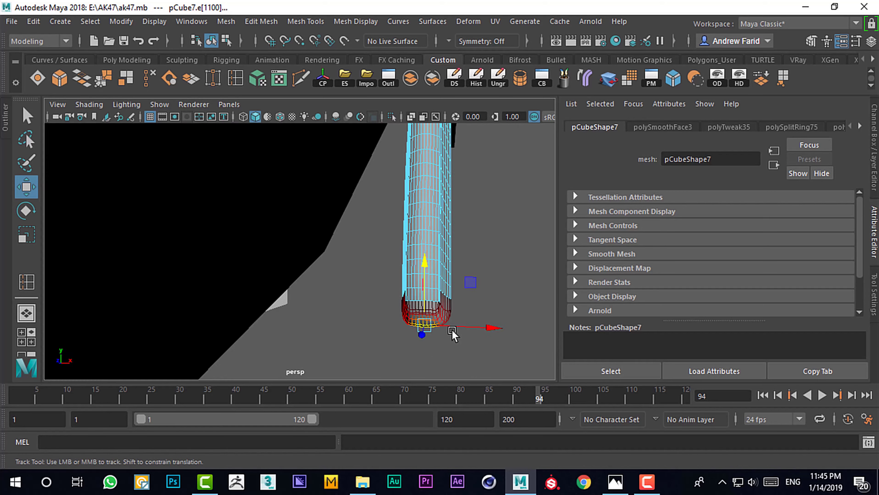
scroll(406, 268, "up", 3)
left_click(447, 250)
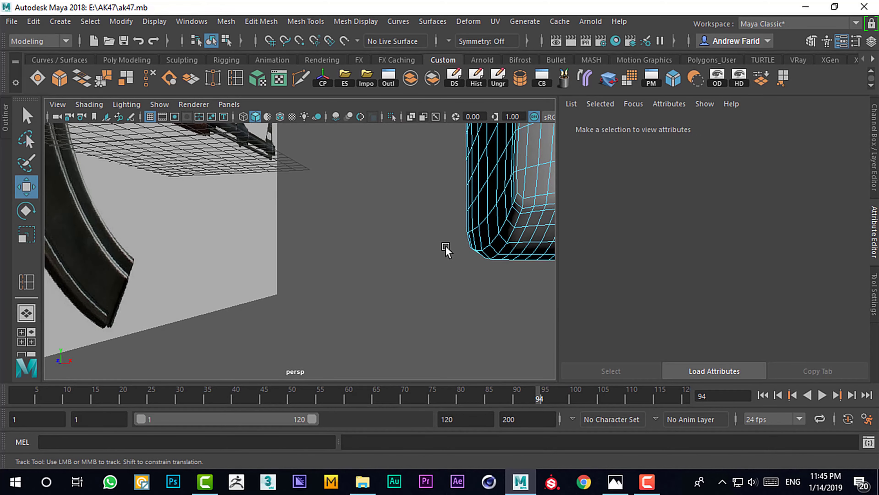
Step: Select the grip's bottom edge loop and move and rotate it in side view to angle the end
left_click_drag(493, 260, 481, 234, "alt")
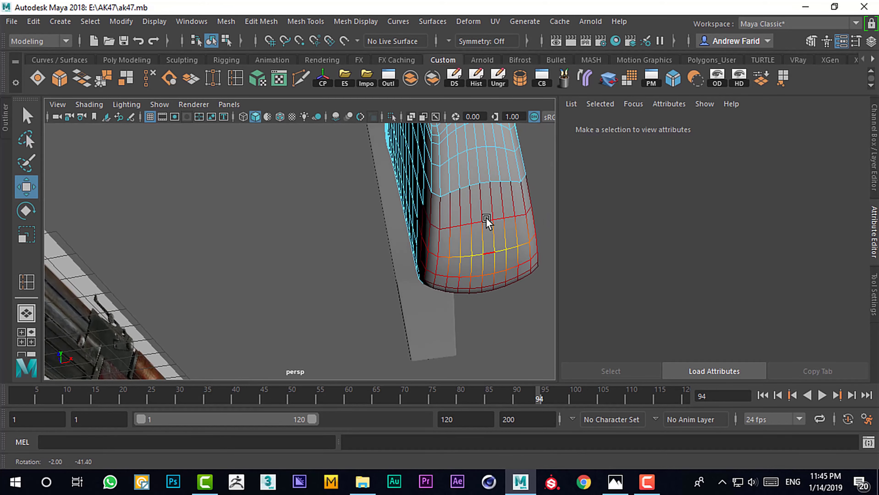
left_click(481, 234)
mouse_move(480, 199)
left_mouse_down("alt")
mouse_move(421, 299)
mouse_move(501, 270)
left_mouse_up("alt")
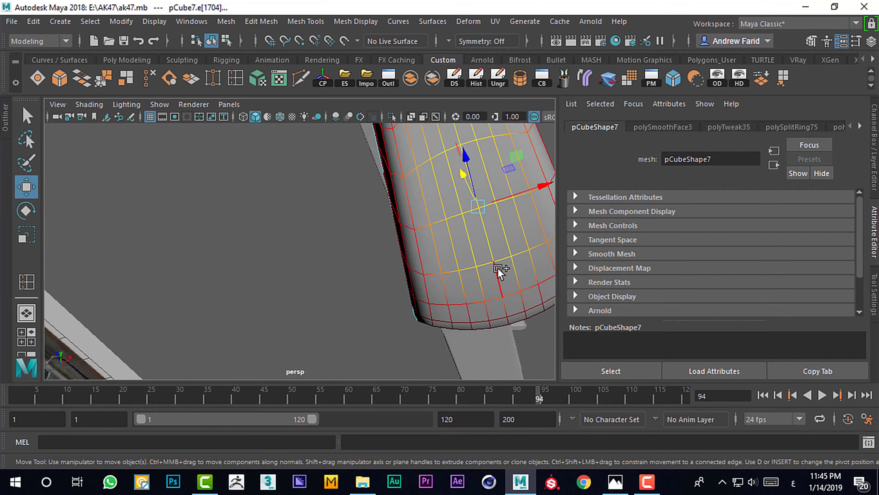
scroll(381, 271, "up", 3)
double_click(308, 257)
key("space")
left_click_drag(328, 298, 231, 320)
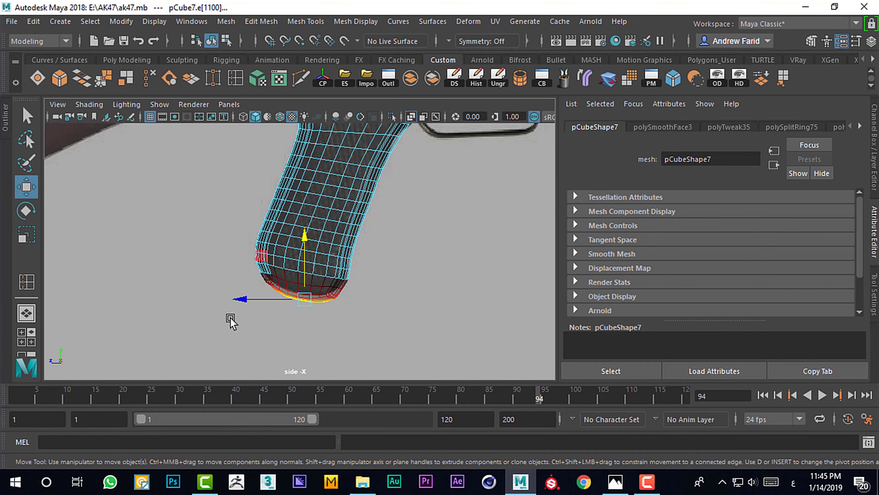
left_click(26, 211)
key("w")
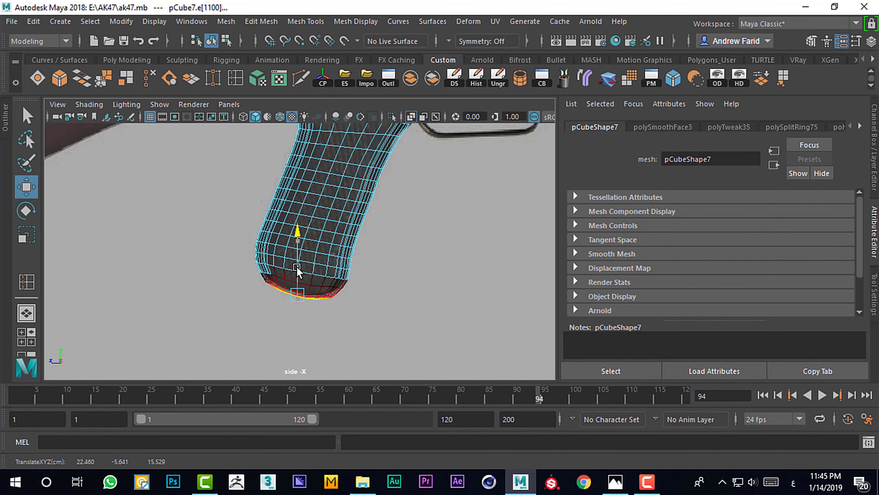
key("F8")
key("F9")
key("e")
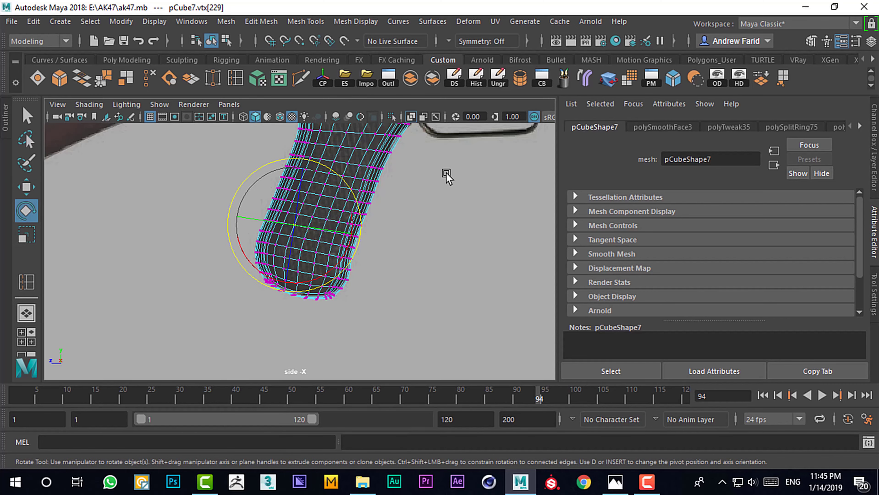
Step: Review the reshaped grip in perspective, four-view and side layouts toward the trigger and magazine
key("space")
mouse_move(435, 181)
left_mouse_down()
mouse_move(455, 216)
mouse_move(387, 231)
mouse_move(414, 292)
mouse_move(408, 335)
left_mouse_up()
key("F8")
key("space")
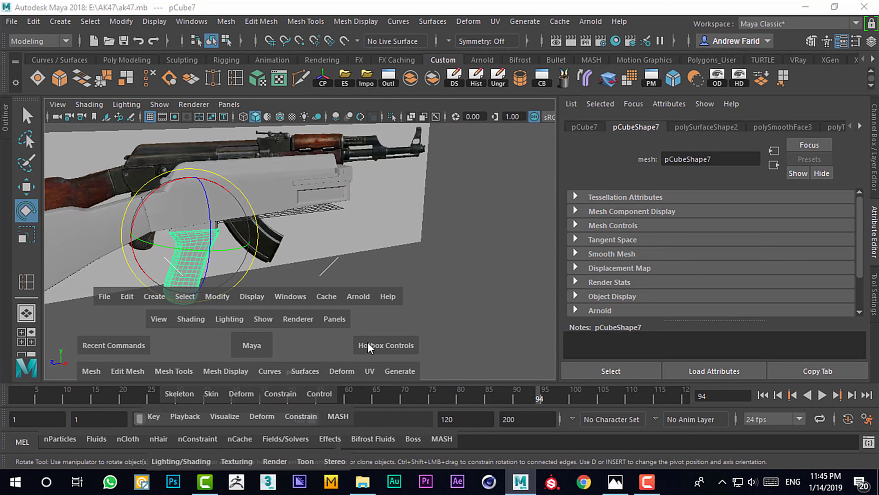
key("space")
scroll(264, 245, "up", 3)
mouse_move(265, 245)
middle_mouse_down("alt")
mouse_move(314, 222)
mouse_move(309, 288)
middle_mouse_up("alt")
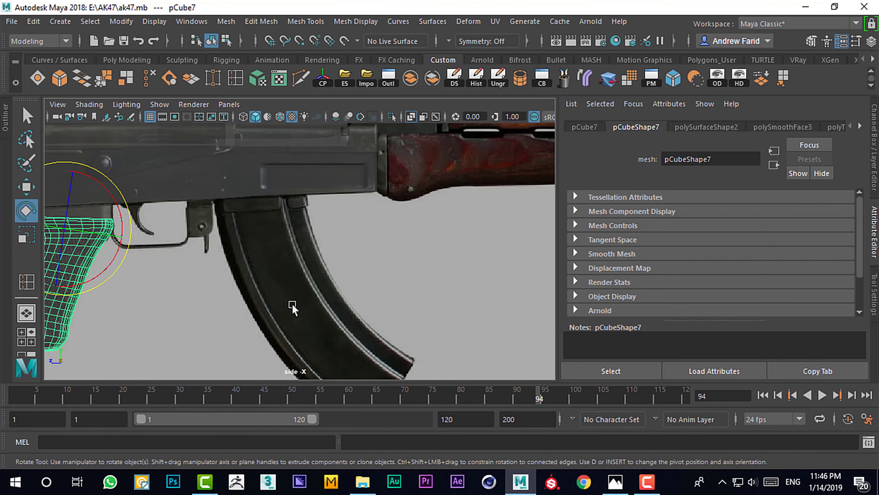
key("space")
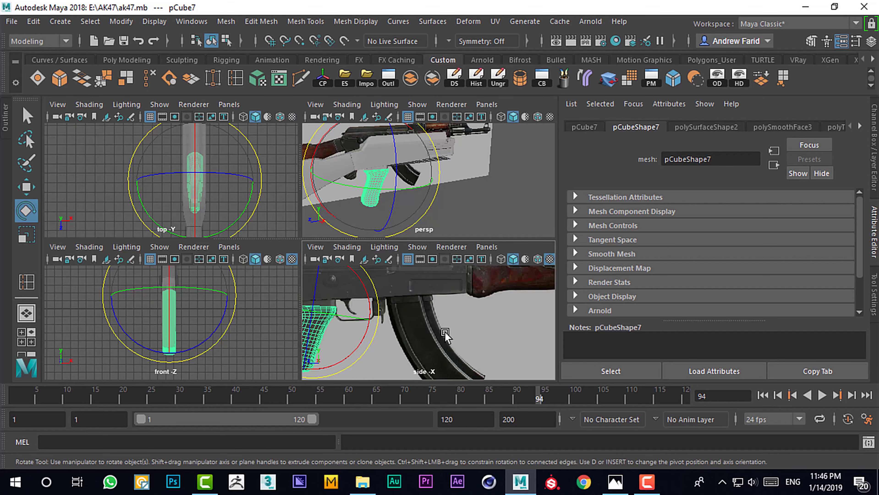
key("space")
scroll(437, 333, "down", 3)
scroll(358, 341, "down", 1)
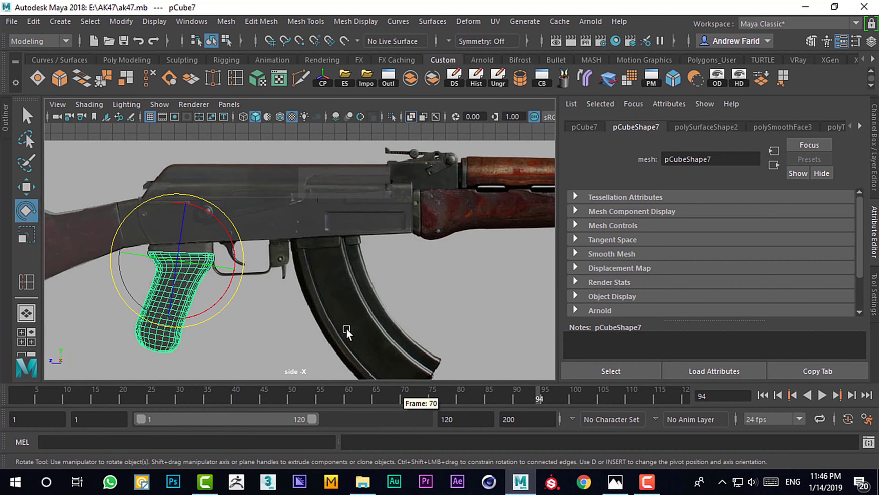
key("space")
key("space")
Step: Create a new polygon cube, pCube8, near the magazine area
middle_click_drag(173, 267, 202, 300, "alt")
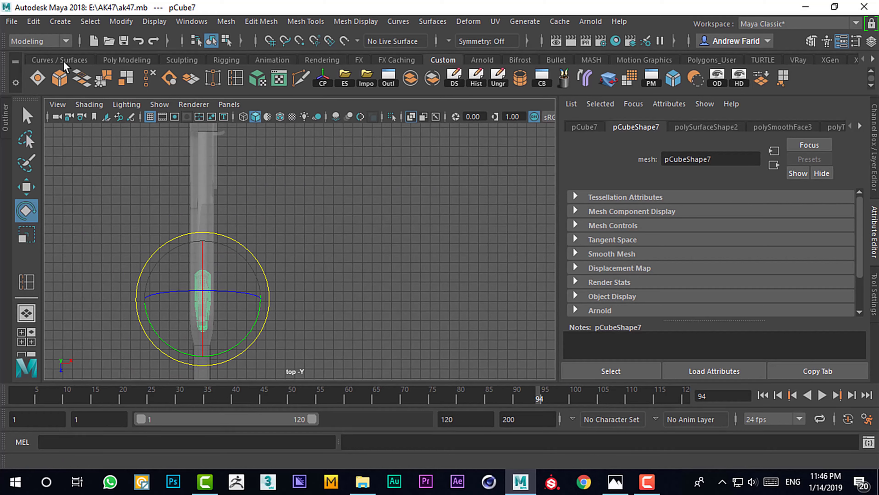
left_click(126, 60)
left_click(60, 78)
key("w")
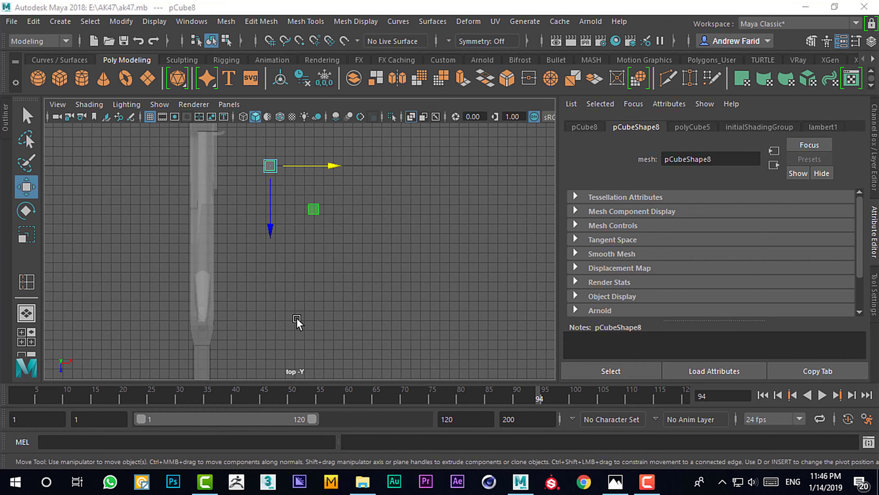
left_click(396, 305)
left_click_drag(393, 307, 409, 305)
scroll(394, 199, "up", 3)
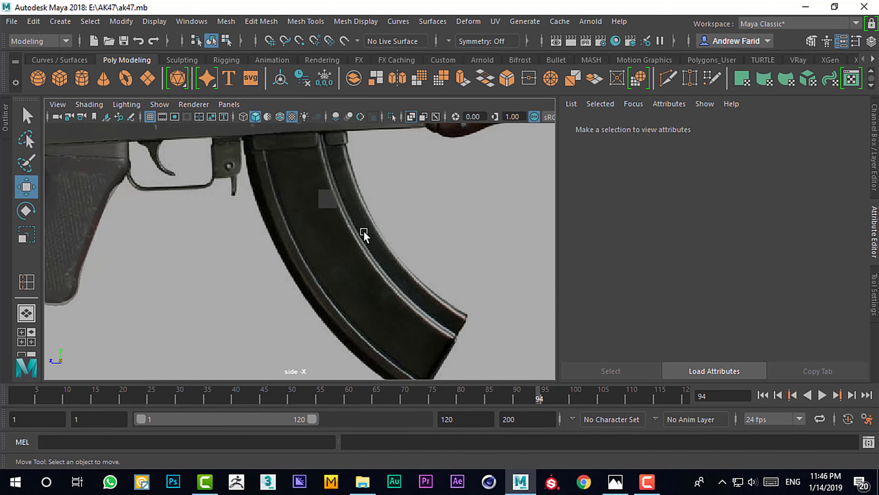
scroll(363, 235, "up", 2)
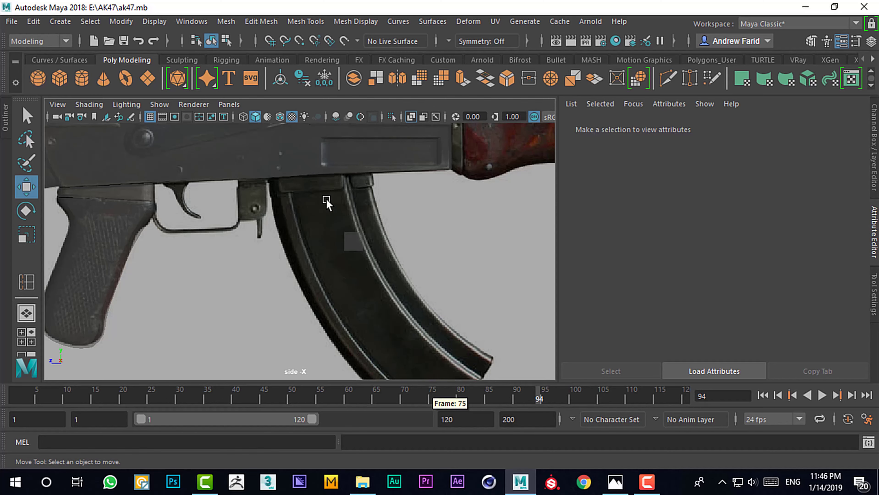
Step: Scale pCube8 in the maximized top view into the magazine's starting block
key("space")
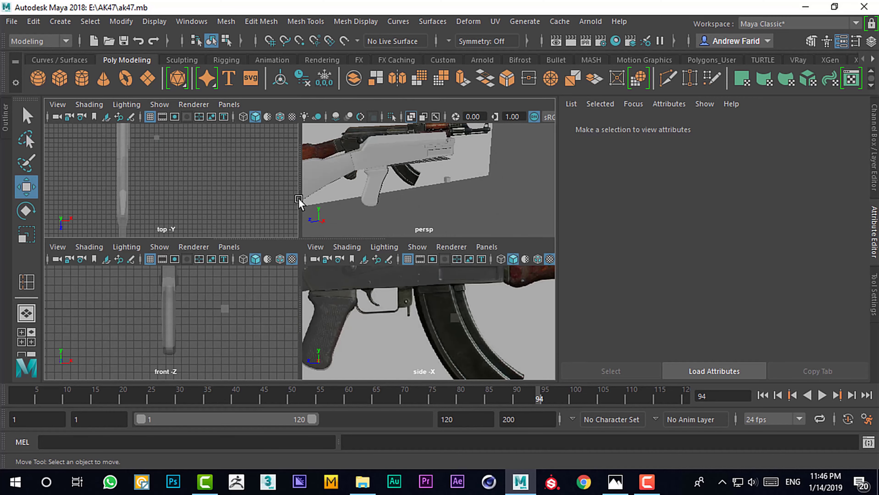
key("space")
key("r")
mouse_move(267, 233)
middle_mouse_down("alt")
mouse_move(250, 272)
mouse_move(286, 180)
middle_mouse_up("alt")
scroll(250, 272, "up", 3)
key("space")
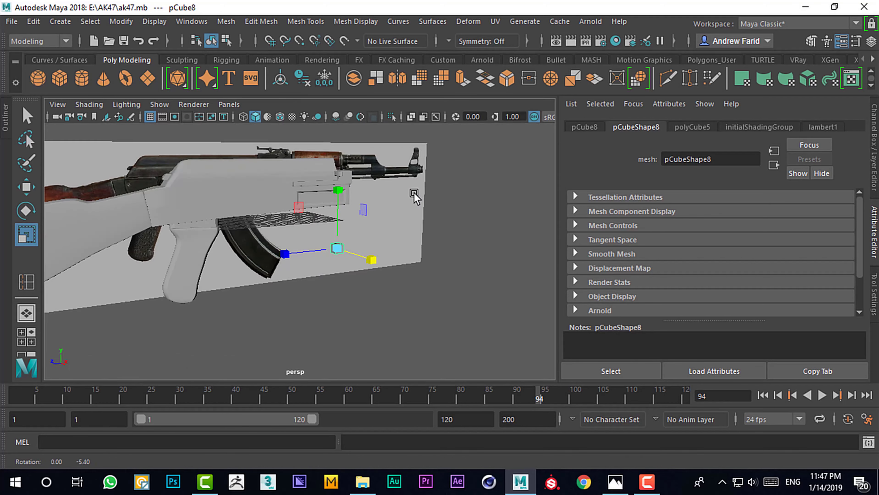
Step: Select one face of pCube8 and extrude it out lengthwise
right_click(286, 110)
left_click(288, 146)
left_click(281, 251)
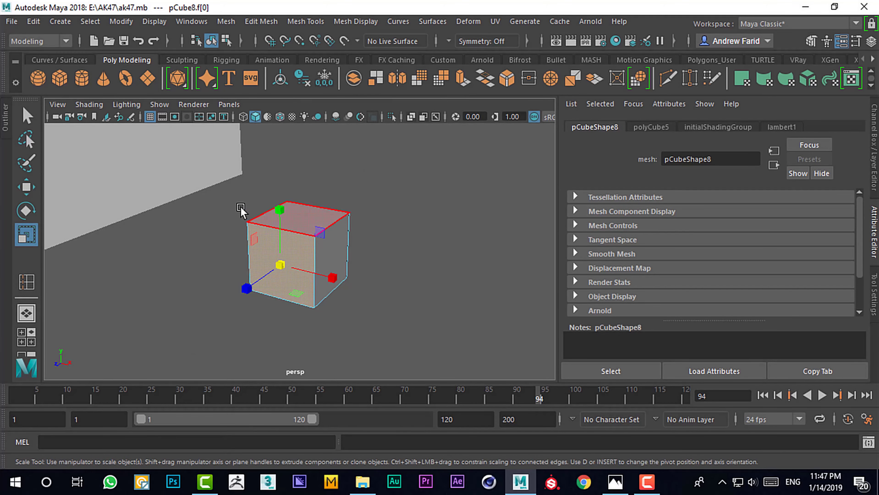
key("space")
key("w")
left_click_drag(275, 270, 285, 395, "shift")
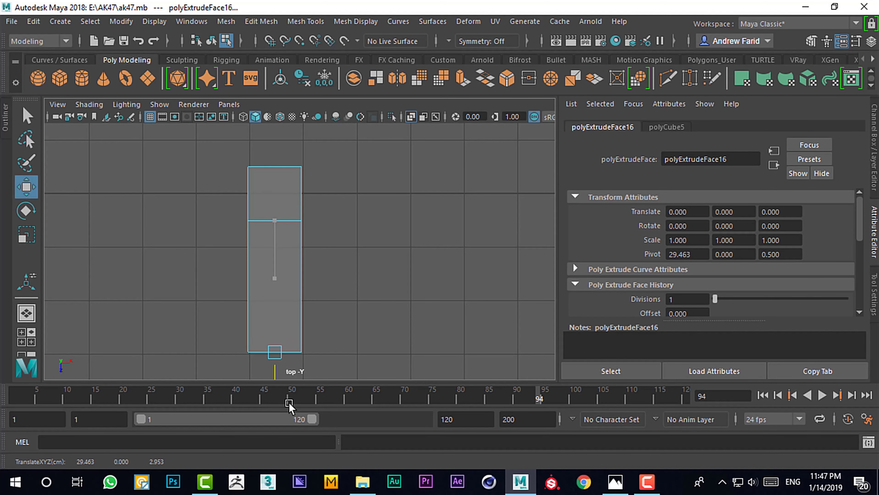
scroll(295, 270, "down", 3)
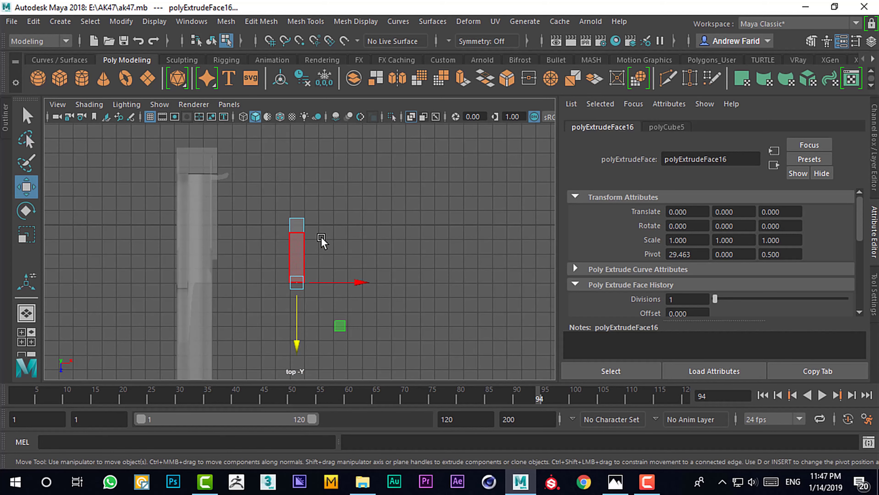
key("space")
mouse_move(298, 304)
left_mouse_down("alt")
mouse_move(334, 304)
mouse_move(304, 310)
mouse_move(334, 328)
left_mouse_up("alt")
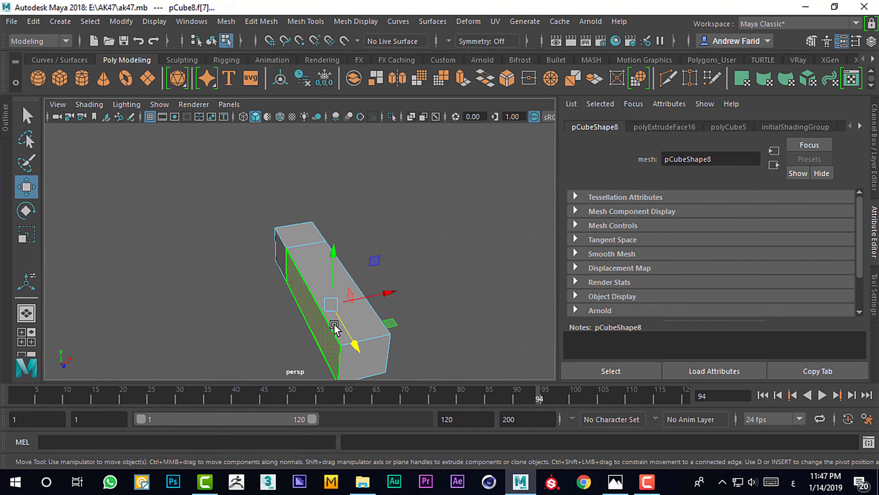
Step: Extrude a side face of the block outward with Ctrl+E
key("ctrl+e")
key("space")
left_click_drag(347, 257, 365, 258)
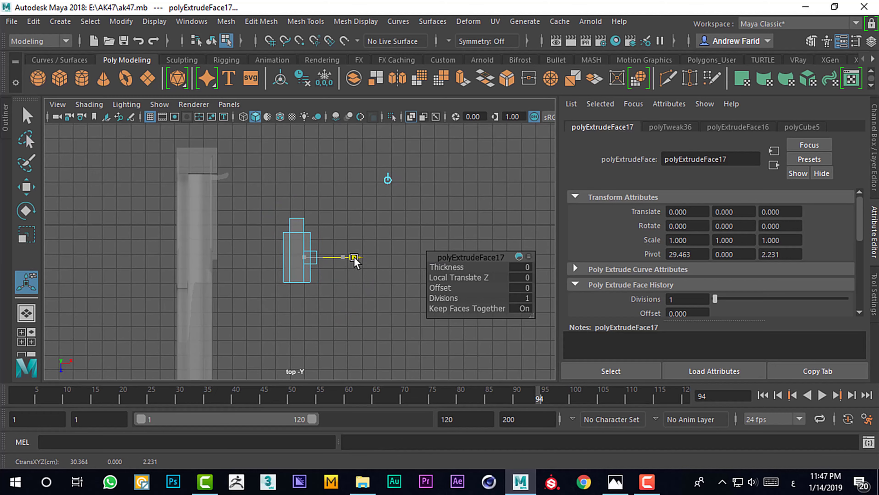
scroll(355, 260, "up", 5)
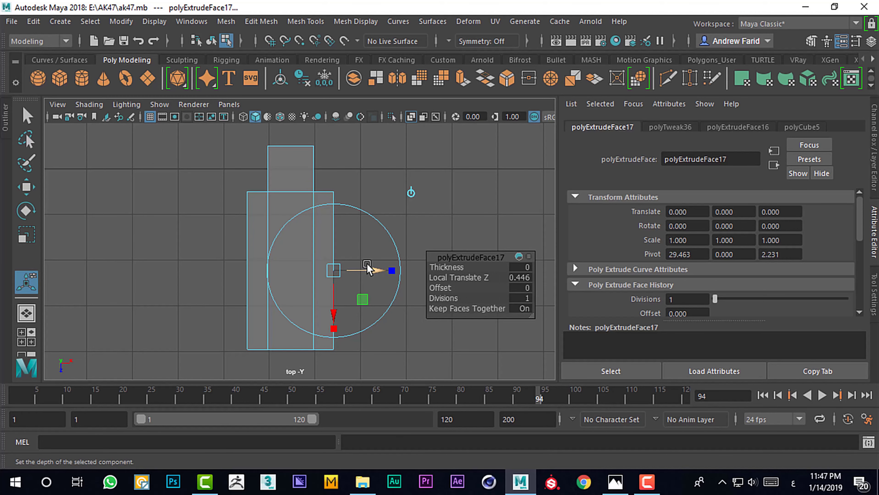
left_click(400, 202)
key("space")
Step: Extrude the block's front face outward to form another step
left_click(287, 286)
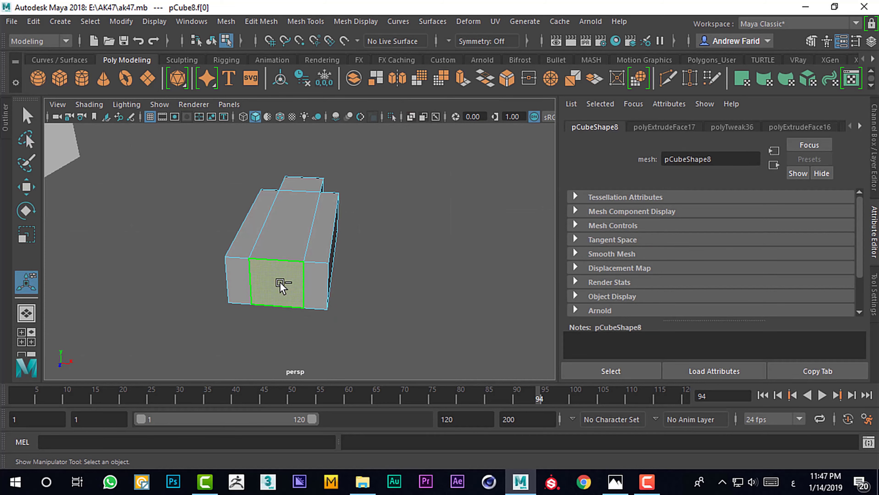
key("ctrl+e")
left_click_drag(274, 302, 272, 311)
key("space")
scroll(271, 251, "up", 3)
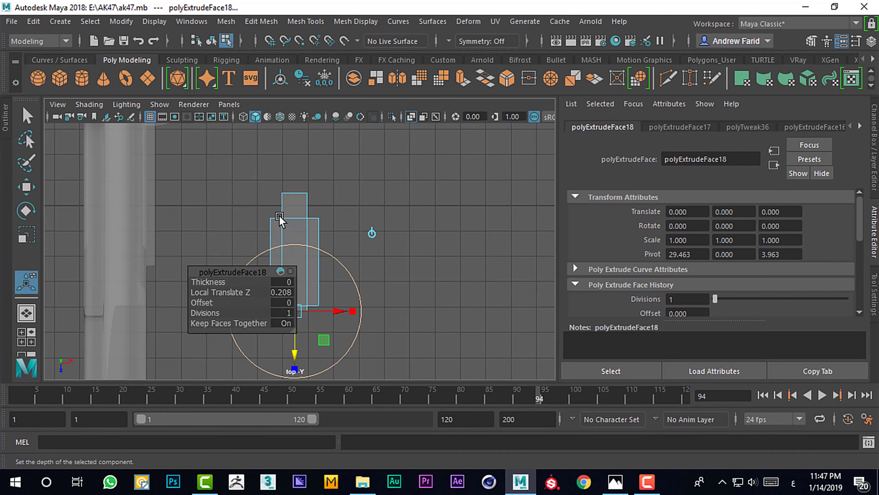
middle_click_drag(280, 219, 274, 222, "alt")
Step: Marquee-select all of the block's vertices in the top view
key("q")
left_click(435, 174)
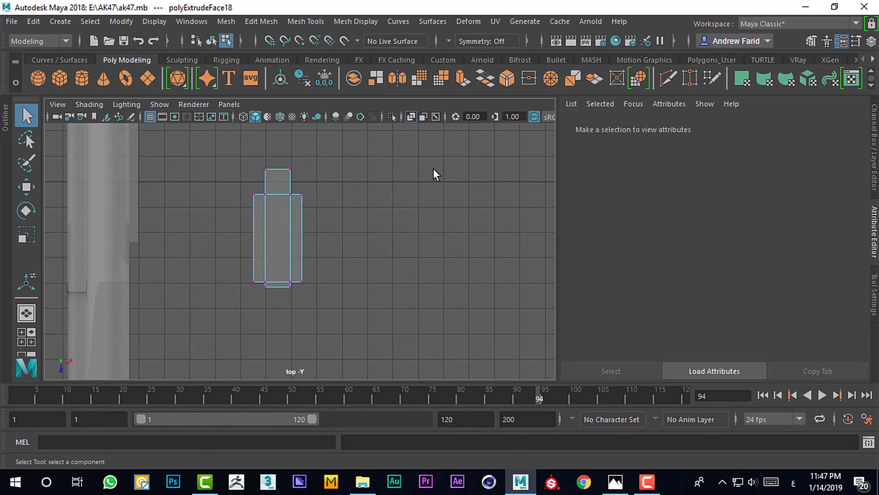
left_click_drag(338, 147, 338, 148)
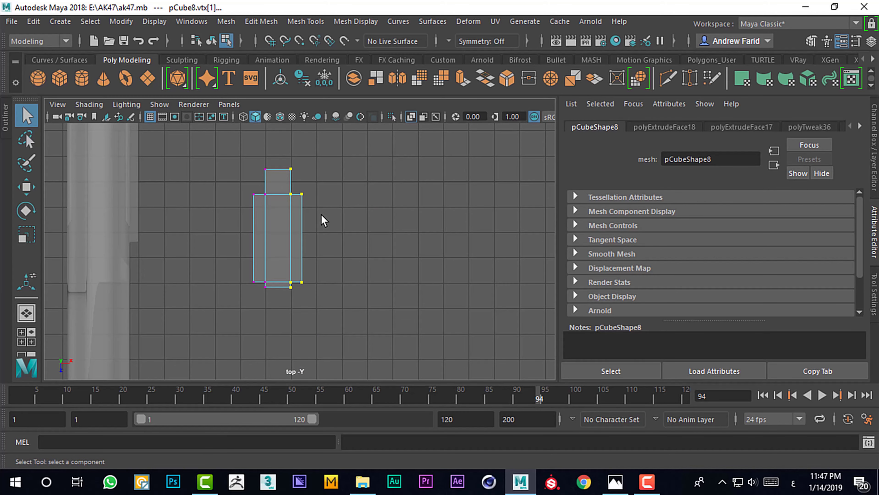
key("w")
scroll(358, 227, "up", 3)
left_click_drag(231, 109, 407, 319)
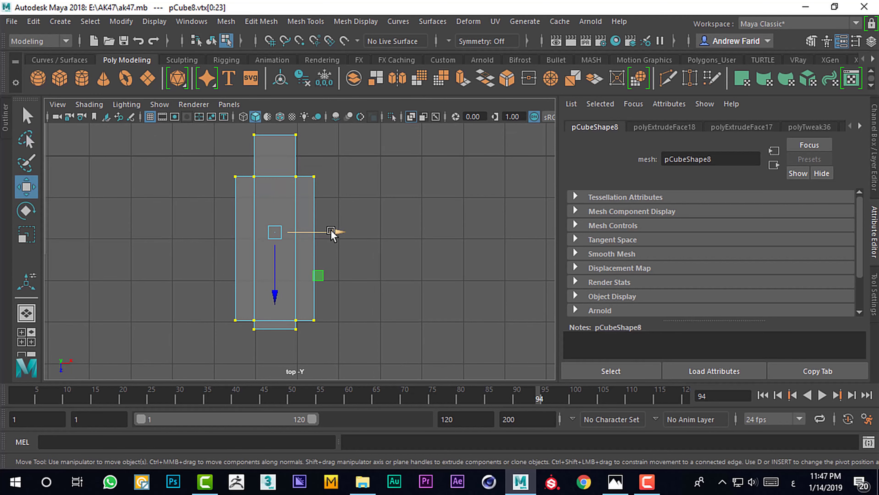
Step: Scale the vertices narrower in X and reposition them on the magazine
key("r")
left_click_drag(333, 232, 311, 233)
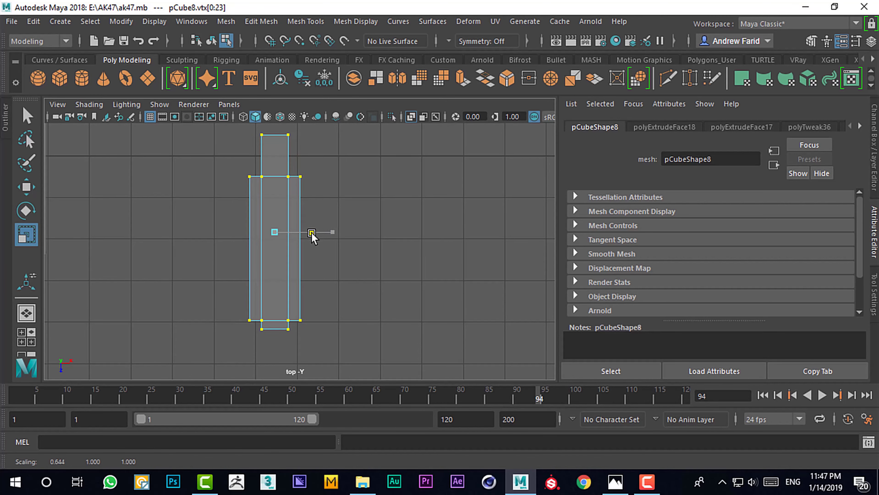
middle_click_drag(312, 232, 341, 251, "alt")
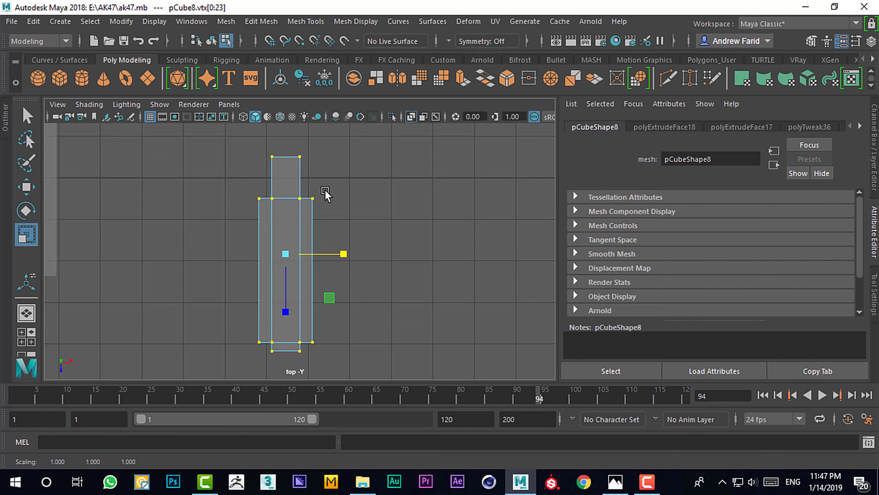
key("w")
left_click_drag(323, 193, 481, 187)
Step: Raise the block to the magazine top and tilt it to follow the curve
left_click_drag(331, 187, 333, 153)
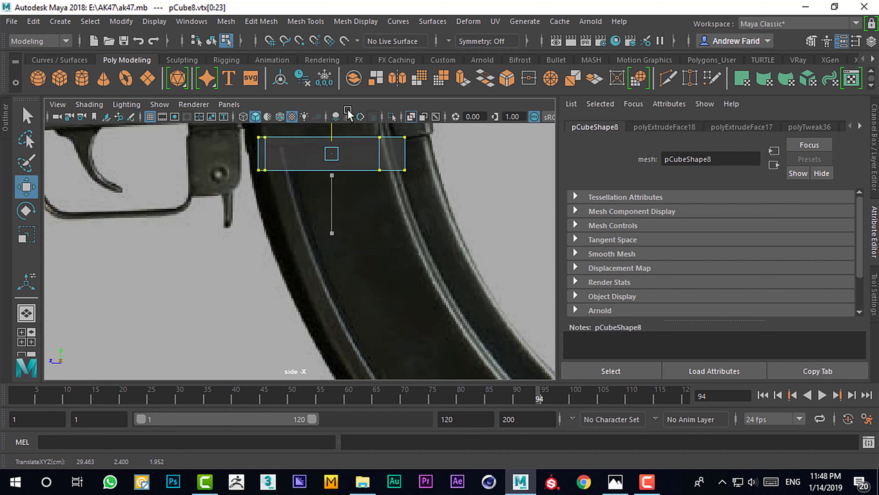
middle_click_drag(332, 153, 367, 271, "alt")
key("e")
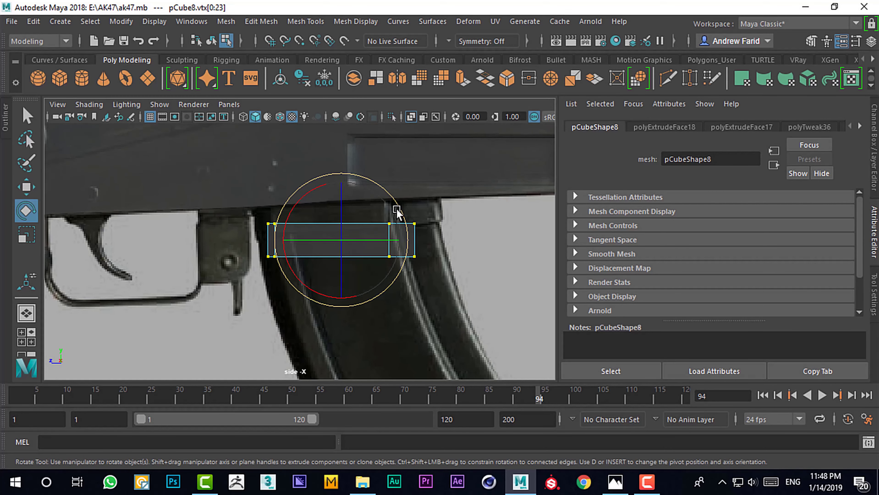
left_click_drag(394, 206, 388, 191)
middle_click_drag(389, 192, 376, 215, "alt")
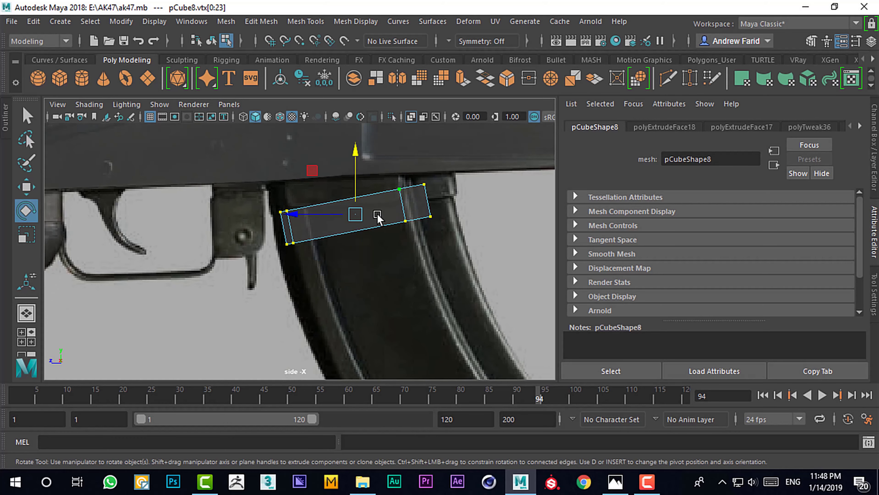
key("w")
left_click_drag(353, 215, 363, 249)
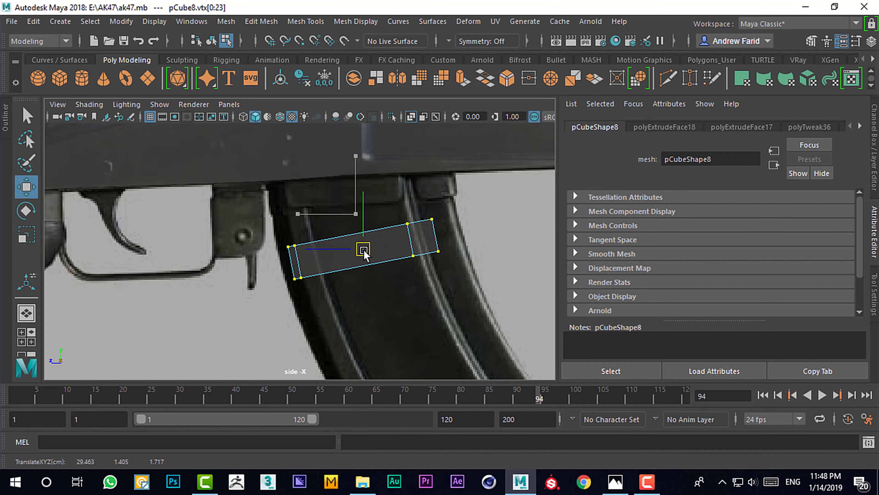
key("e")
mouse_move(409, 233)
left_mouse_down()
mouse_move(417, 217)
mouse_move(335, 238)
mouse_move(349, 210)
left_mouse_up()
key("w")
Step: Select the box's end face and slide it along the box in the side view
left_click(234, 318)
key("space")
left_click(310, 210)
key("space")
key("space")
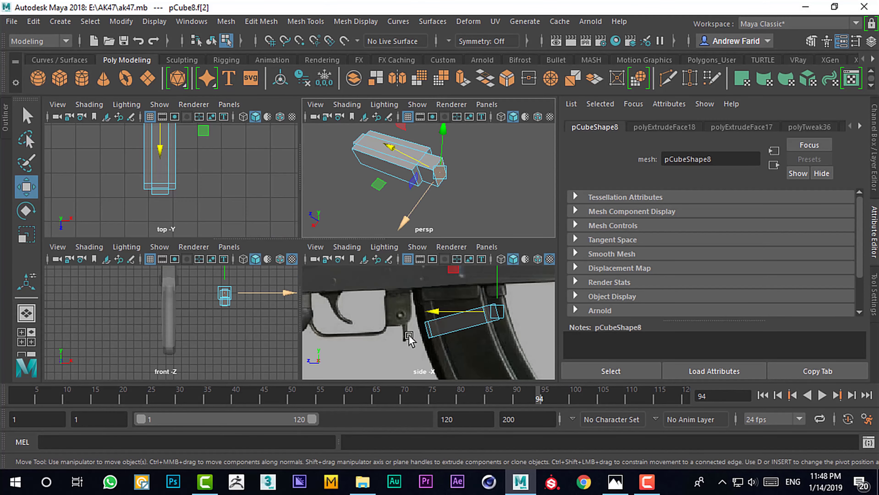
key("space")
scroll(418, 338, "up", 3)
scroll(431, 231, "up", 3)
left_click_drag(402, 281, 421, 276)
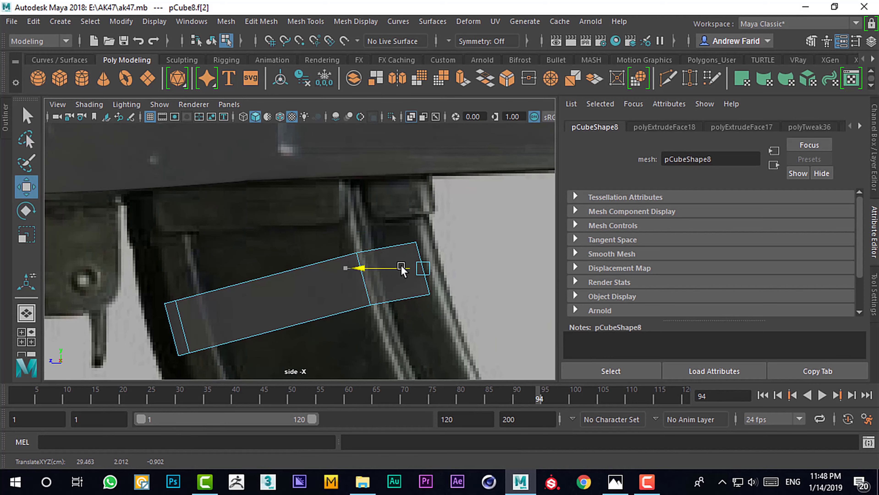
right_click_drag(384, 110, 140, 31)
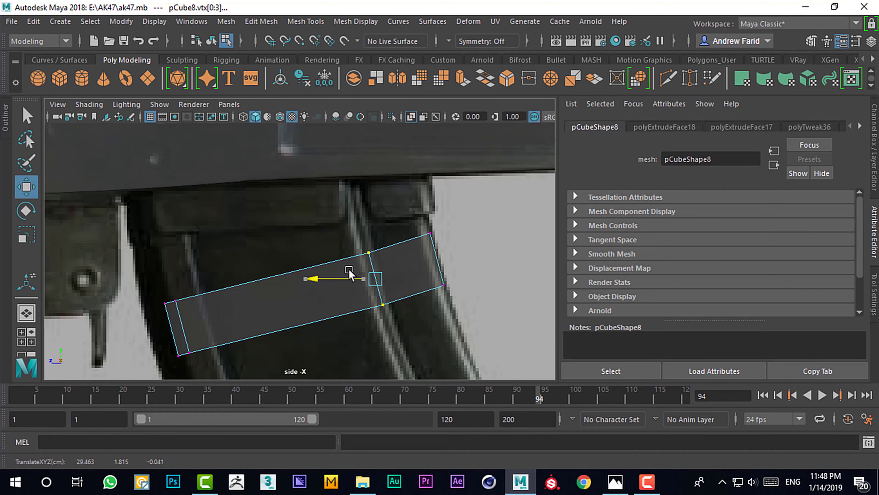
Step: Move the box's middle and end vertices to hug the magazine's slanted top
left_click_drag(352, 272, 376, 247)
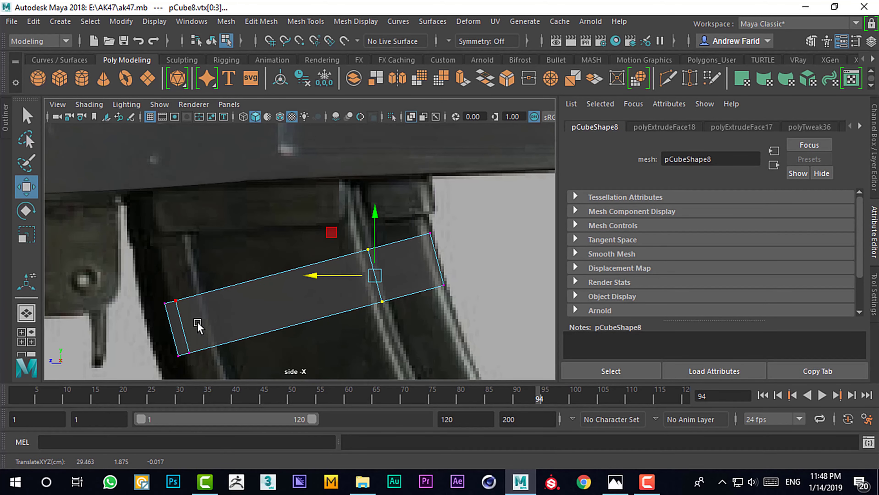
left_click_drag(196, 323, 171, 364)
left_click_drag(154, 292, 182, 310, "shift")
left_click_drag(157, 344, 184, 361, "ctrl")
left_click_drag(168, 330, 147, 339)
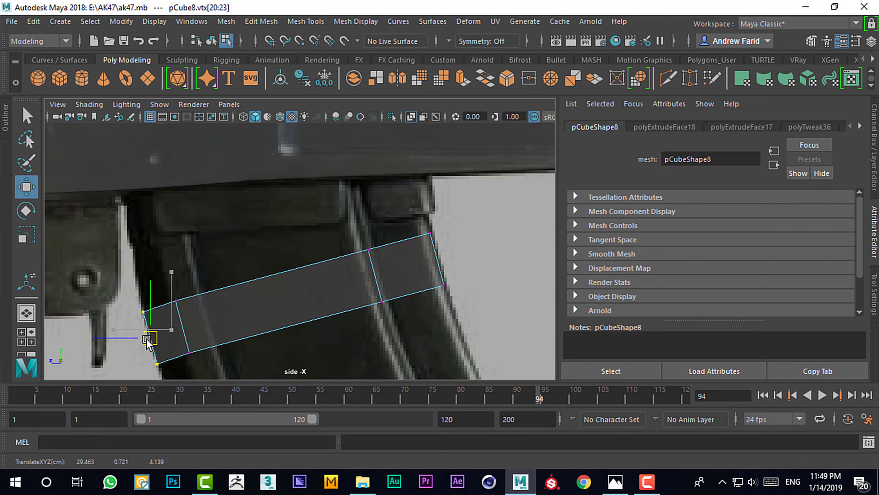
middle_click_drag(146, 338, 189, 279, "alt")
left_click_drag(204, 230, 236, 305)
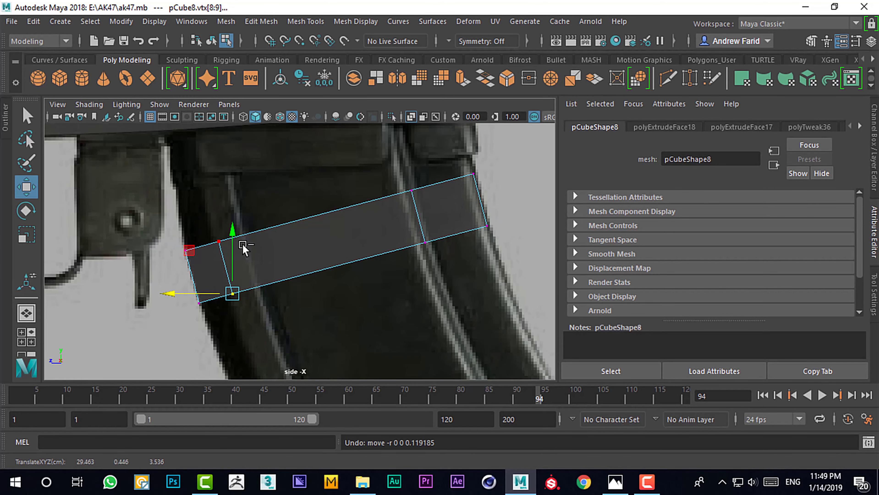
left_click_drag(213, 268, 228, 252)
Step: Zoom to check the fit and undo the last vertex adjustment
scroll(219, 248, "up", 3)
scroll(219, 248, "down", 5)
scroll(228, 255, "up", 4)
scroll(228, 252, "down", 5)
key("space")
key("space")
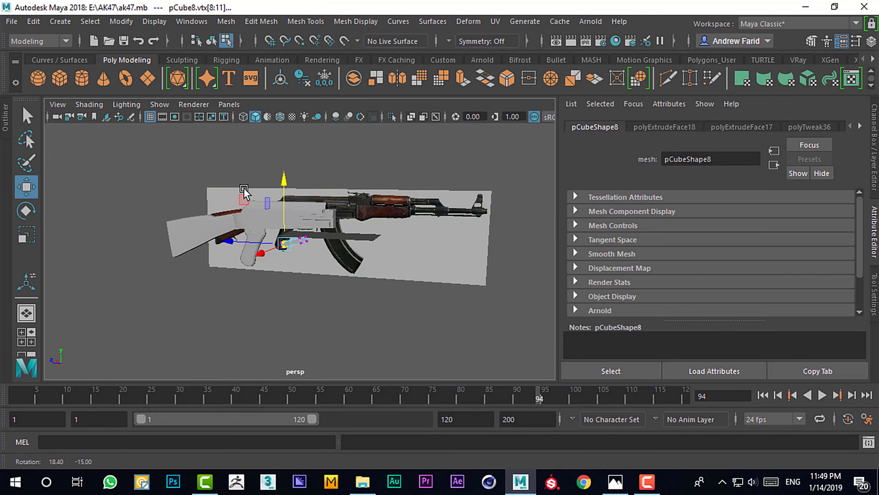
key("ctrl+z")
key("r")
scroll(333, 231, "down", 3)
Step: Centre the box's pivot, rotate it level by about -11.8°, and lift it under the receiver
key("e")
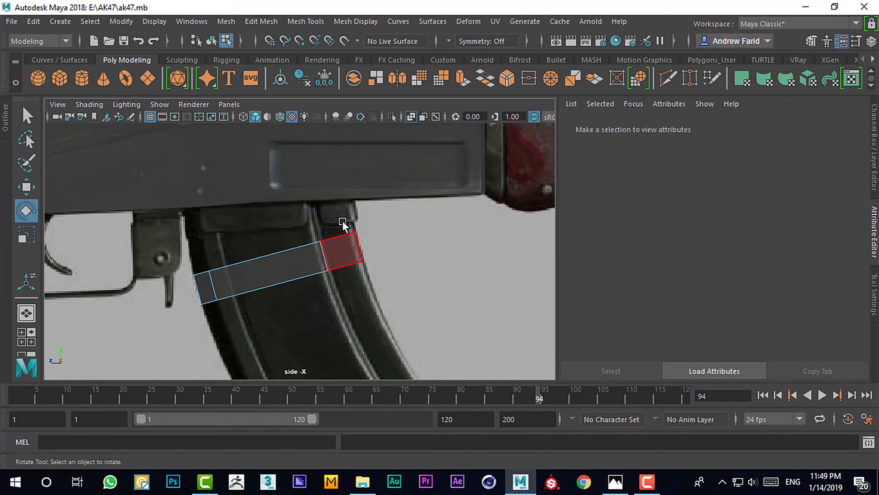
left_click(342, 221)
left_click(442, 60)
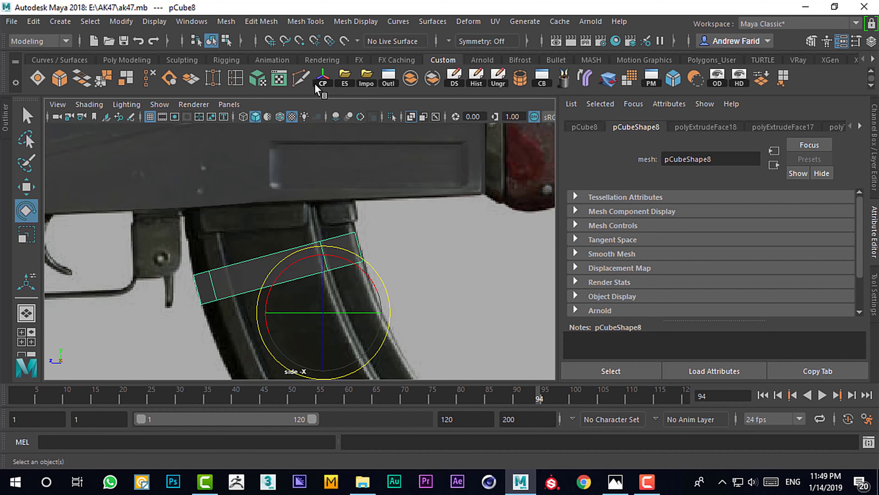
left_click(322, 78)
left_click_drag(322, 225, 330, 236)
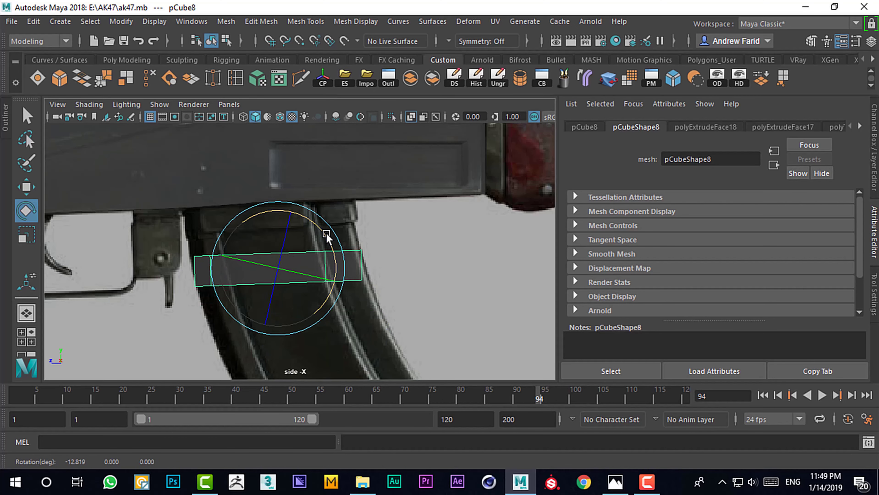
key("w")
left_click_drag(274, 258, 267, 200)
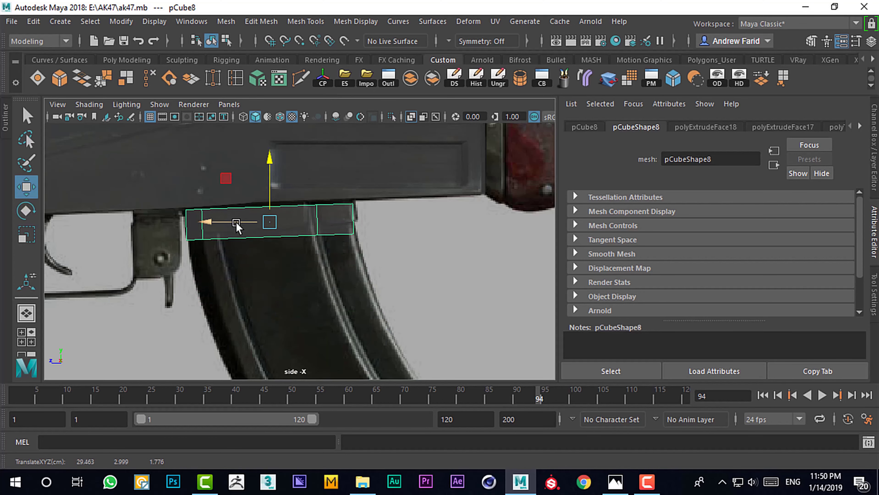
Step: Try lowering the box's top vertices, then undo the change
key("F9")
left_click_drag(181, 215, 398, 187)
left_click_drag(269, 162, 271, 176)
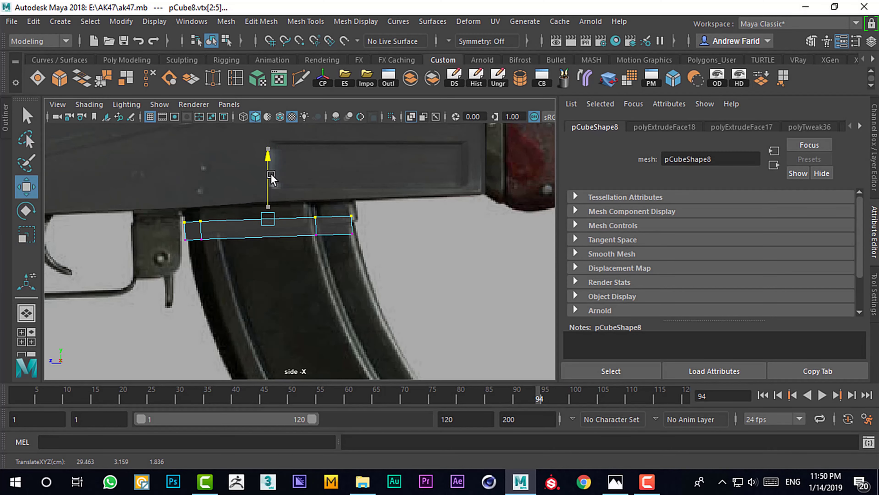
key("ctrl+z")
key("ctrl+z")
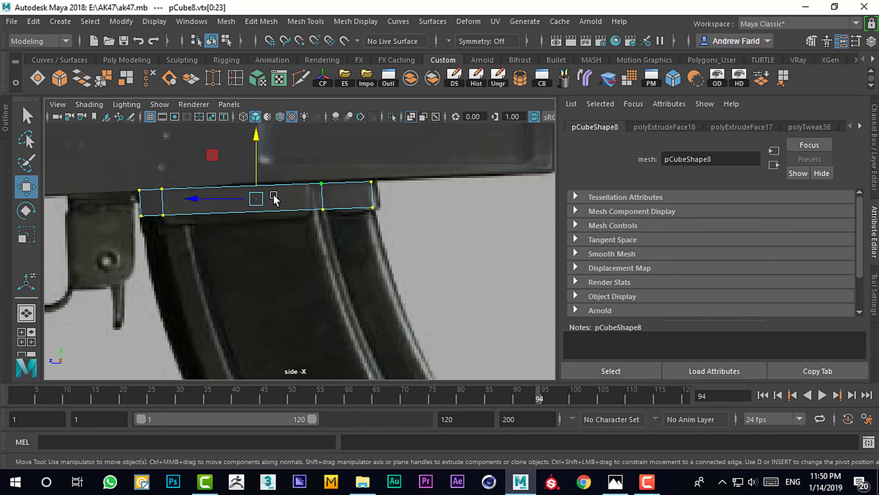
key("ctrl+z")
key("ctrl+z")
scroll(269, 201, "down", 2)
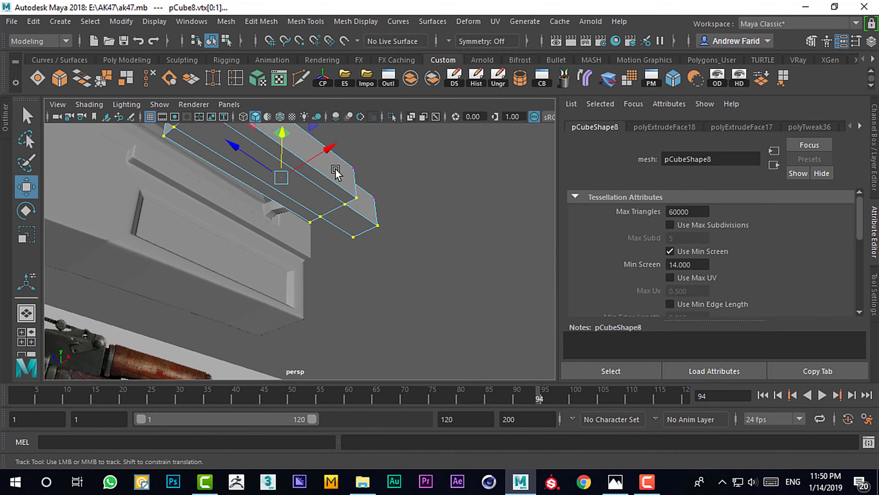
Step: Extrude the box's top face upward by 0.324
key("F11")
left_click(235, 148)
key("ctrl+e")
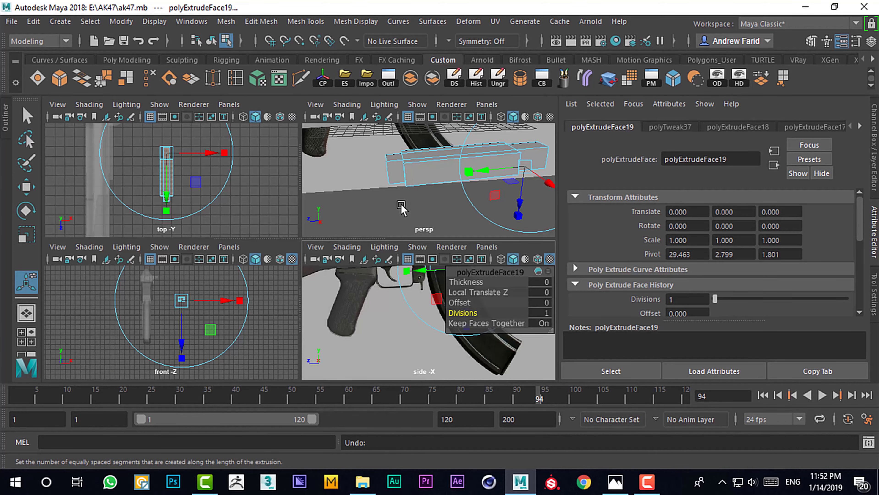
key("space")
left_click_drag(355, 239, 409, 242, "alt")
mouse_move(446, 291)
left_mouse_down()
mouse_move(447, 273)
mouse_move(412, 278)
mouse_move(313, 242)
left_mouse_up()
Step: Extrude a side face, add an edge loop, and narrow the box to 0.844 width
left_click(318, 244)
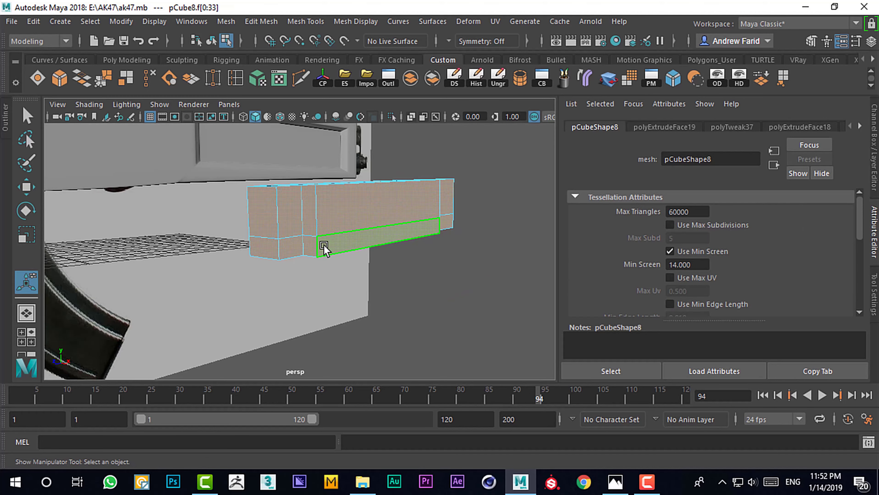
left_click(323, 246)
key("ctrl+e")
key("space")
key("r")
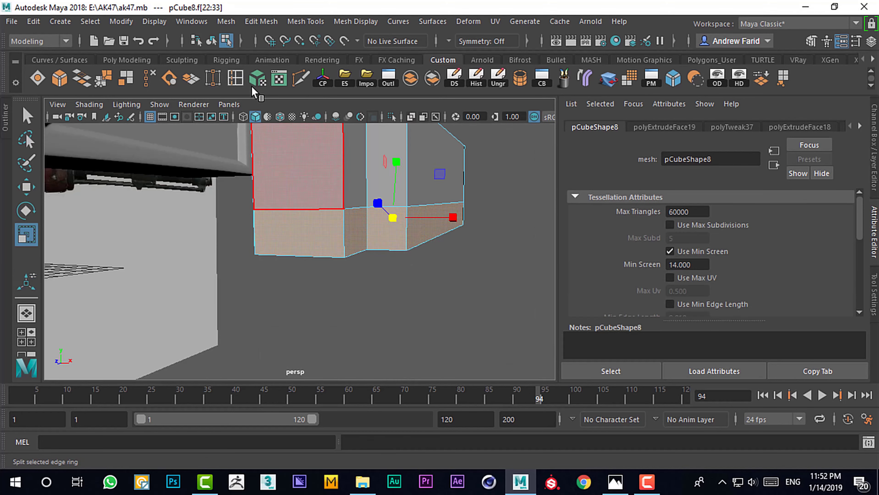
right_click_drag(337, 161, 350, 232)
left_click_drag(332, 229, 321, 234)
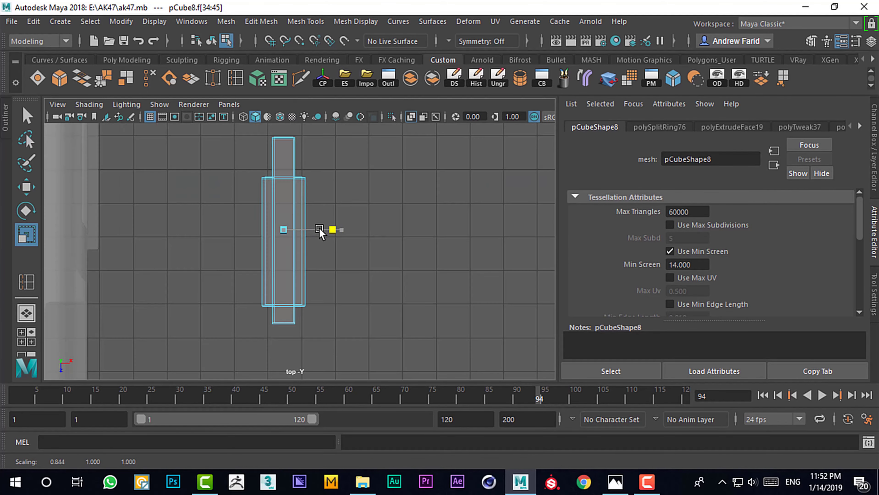
Step: Select the box's lower strip of faces and Extract them as a separate piece
key("space")
key("space")
key("space")
key("space")
key("e")
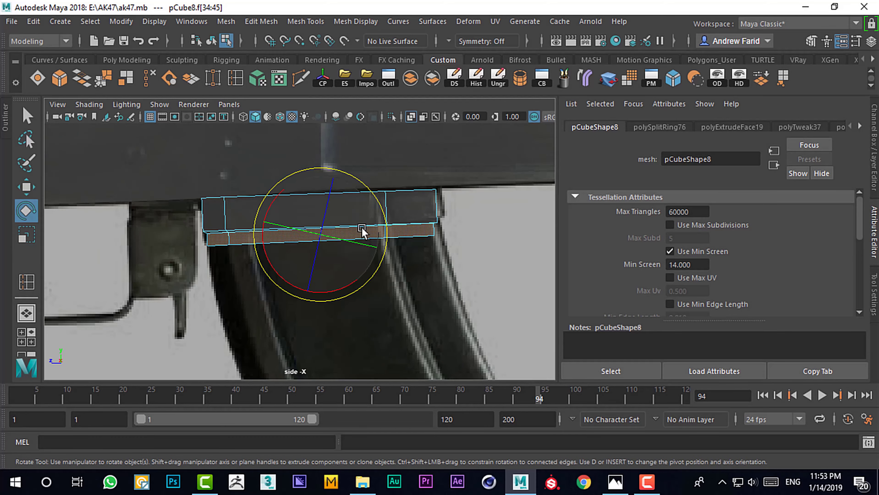
key("w")
key("space")
key("space")
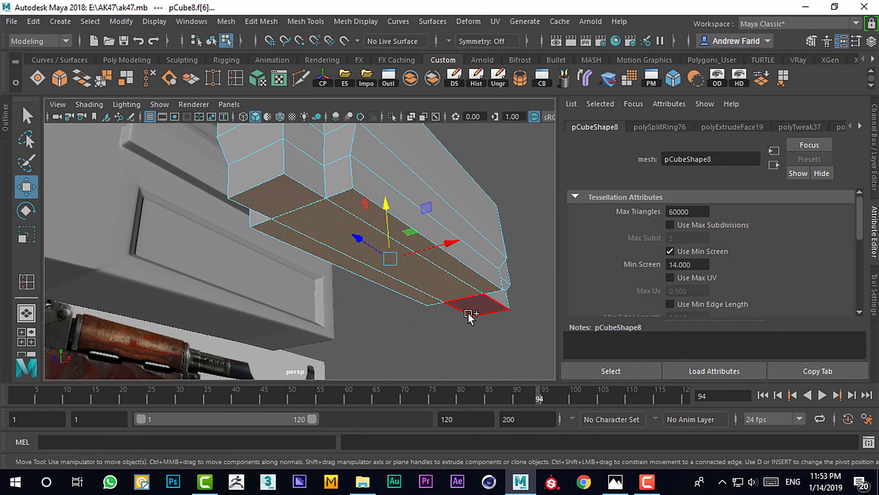
left_click(468, 314, "shift")
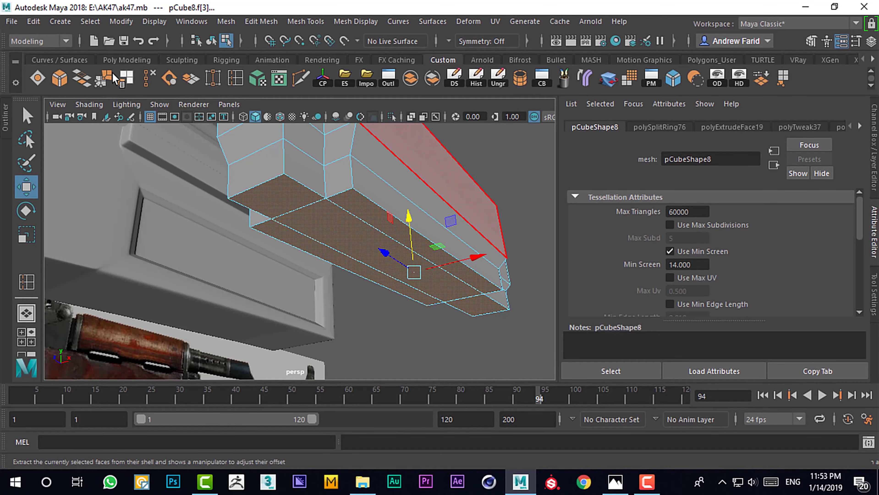
left_click(123, 82)
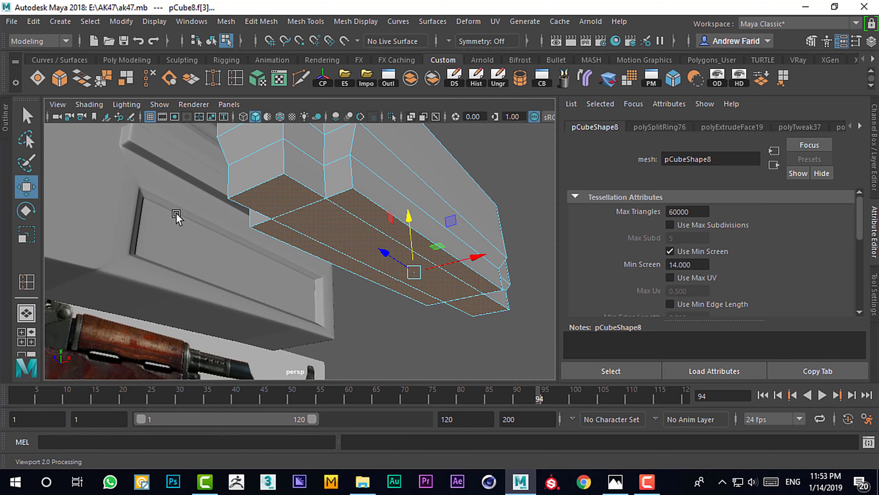
key("F8")
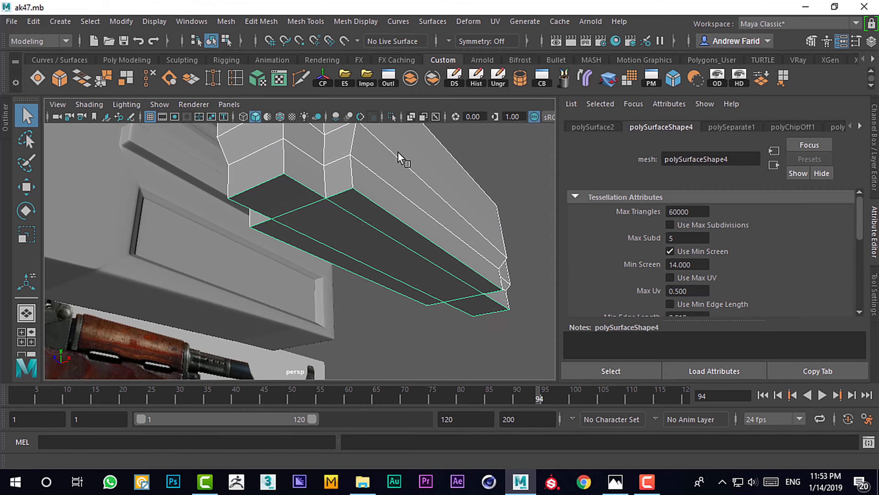
Step: Move the extracted strip down to the magazine's end and tilt it about 55.8° in X
key("w")
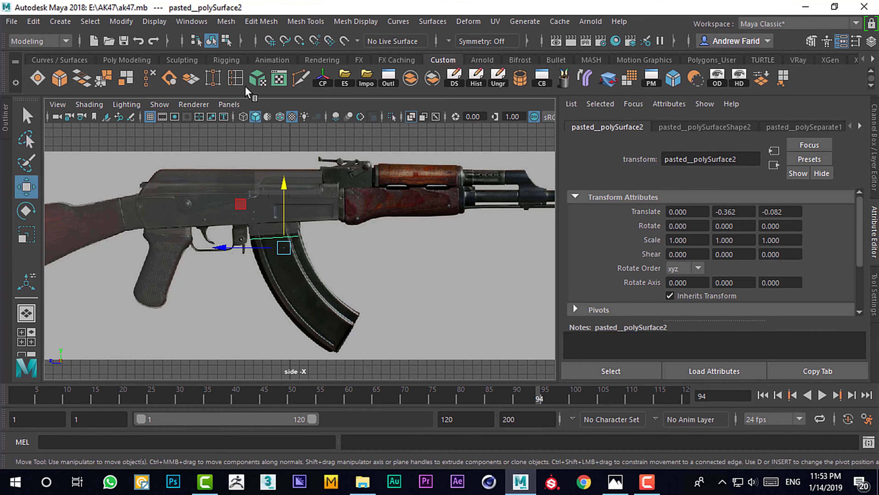
middle_click_drag(307, 221, 296, 302)
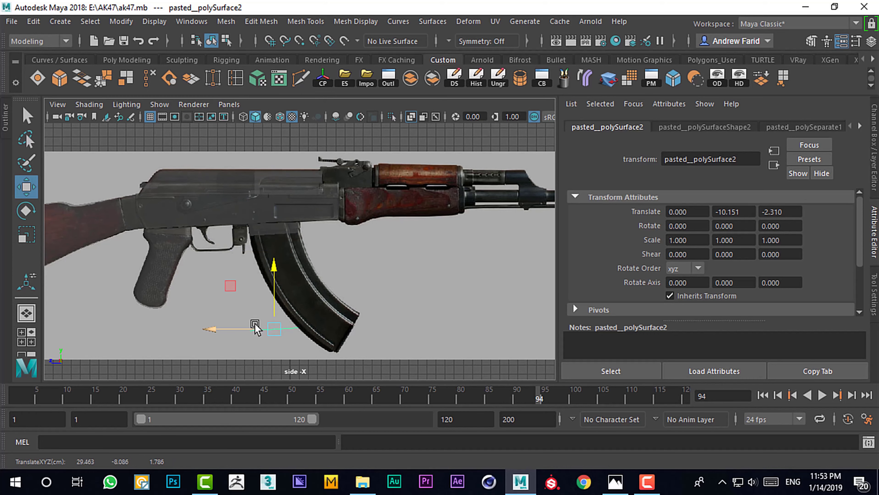
key("e")
left_click_drag(345, 330, 359, 261)
middle_click_drag(360, 261, 294, 235, "alt")
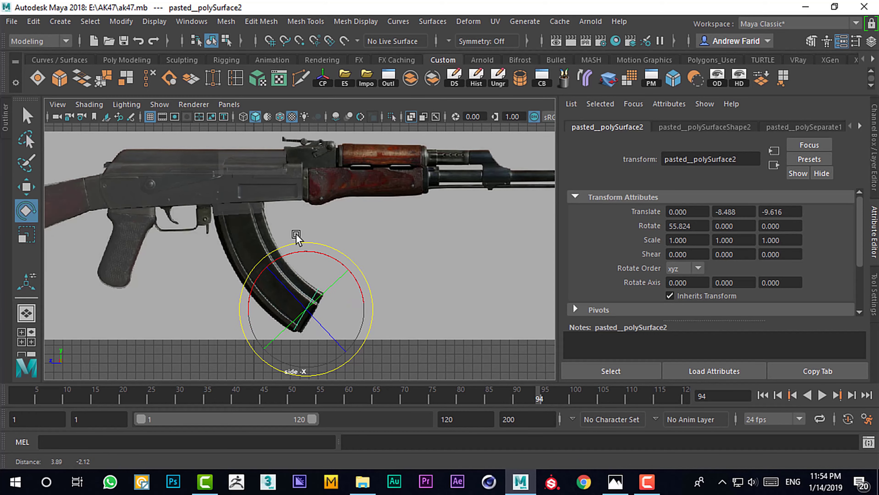
key("w")
left_click_drag(302, 308, 306, 314)
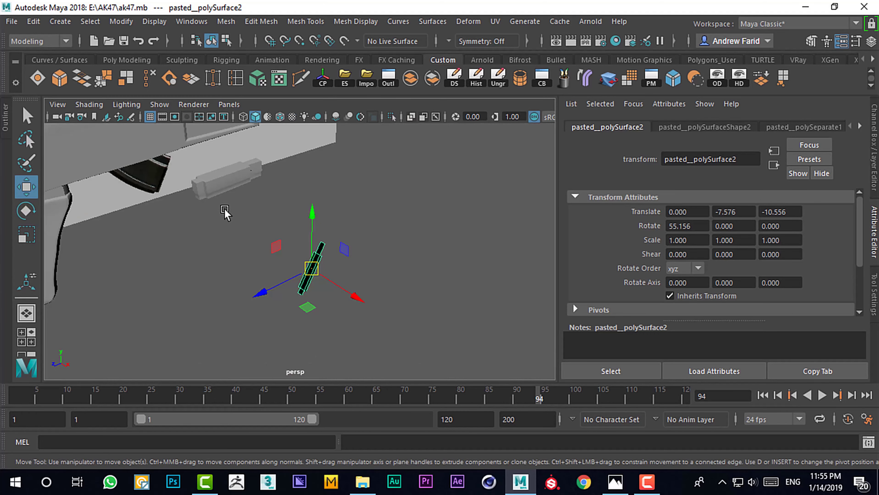
Step: Reselect the extracted strip and switch to edge selection
left_click(227, 177)
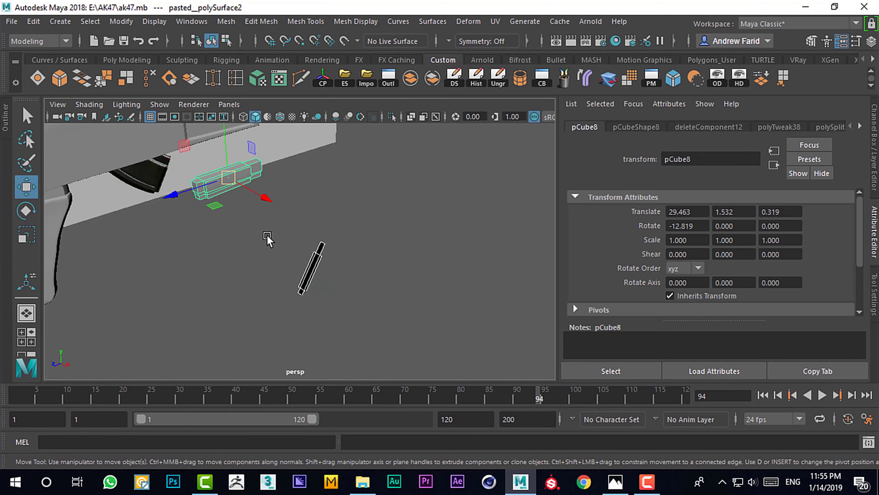
left_click(438, 228)
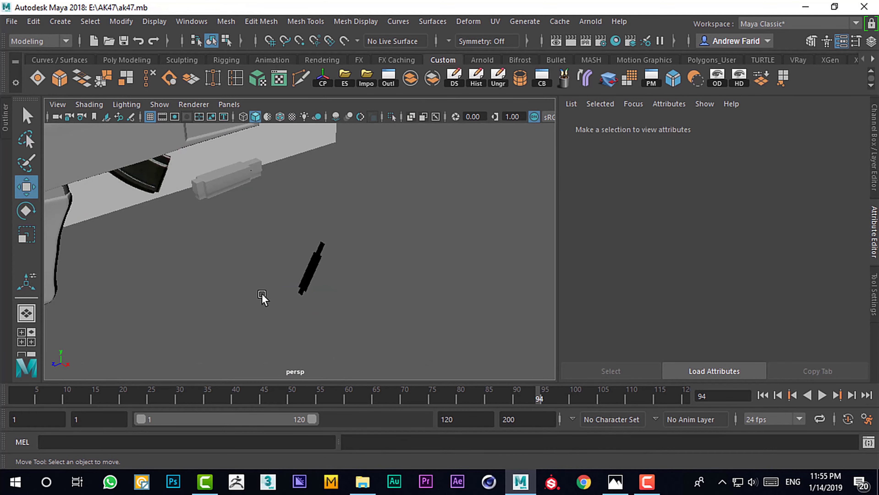
left_click_drag(262, 298, 407, 261)
scroll(285, 242, "down", 3)
mouse_move(315, 111)
right_mouse_down()
mouse_move(318, 265)
mouse_move(315, 75)
right_mouse_up()
scroll(343, 270, "up", 5)
Step: Select the strip's edge loop and bridge it to the magazine's top piece
double_click(391, 299)
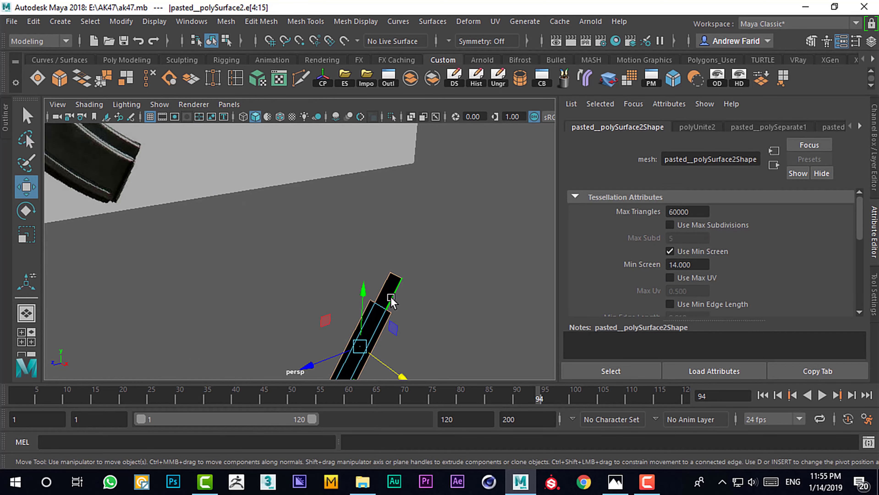
scroll(288, 229, "down", 5)
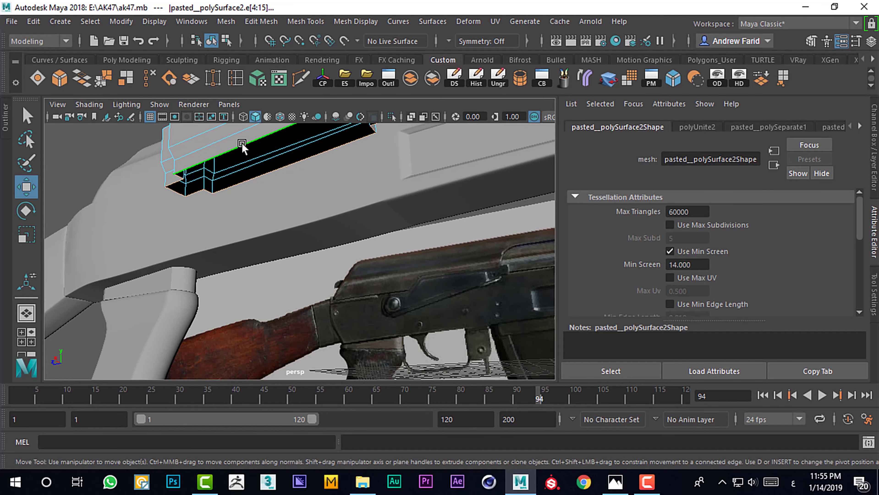
scroll(242, 147, "down", 3)
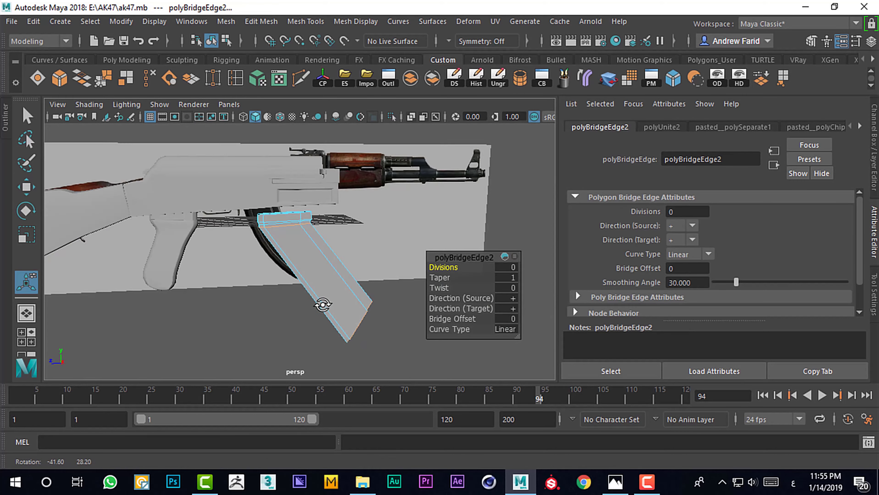
left_click_drag(350, 350, 409, 359)
mouse_move(409, 359)
middle_mouse_down("alt")
mouse_move(355, 319)
mouse_move(450, 297)
middle_mouse_up("alt")
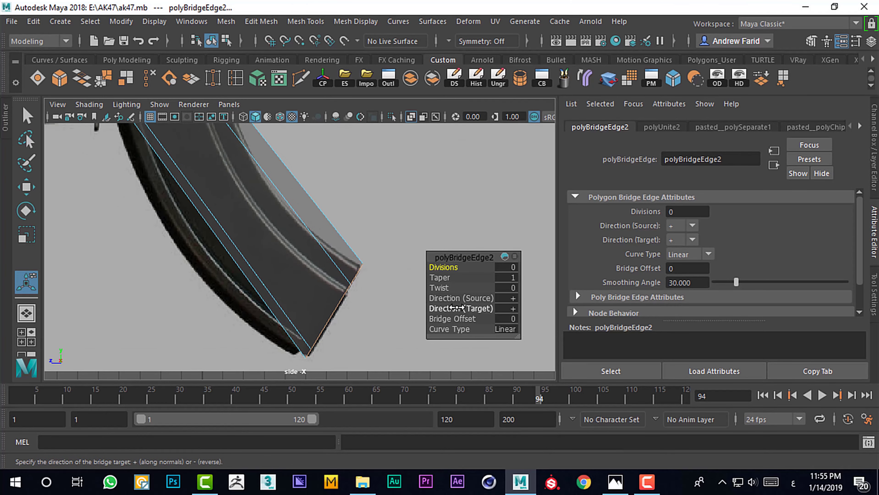
scroll(462, 299, "down", 3)
Step: Set the bridge to 7 divisions, undoing an accidental Twist change
left_click(443, 267)
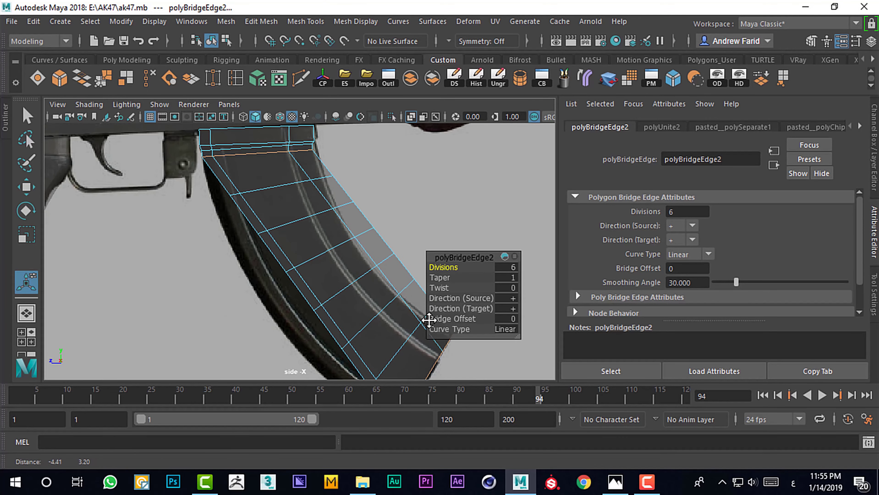
mouse_move(444, 268)
middle_mouse_down()
mouse_move(438, 298)
mouse_move(443, 286)
mouse_move(553, 260)
mouse_move(420, 268)
mouse_move(434, 267)
middle_mouse_up()
scroll(453, 294, "down", 1)
left_click(440, 288)
key("ctrl+z")
left_click(443, 267)
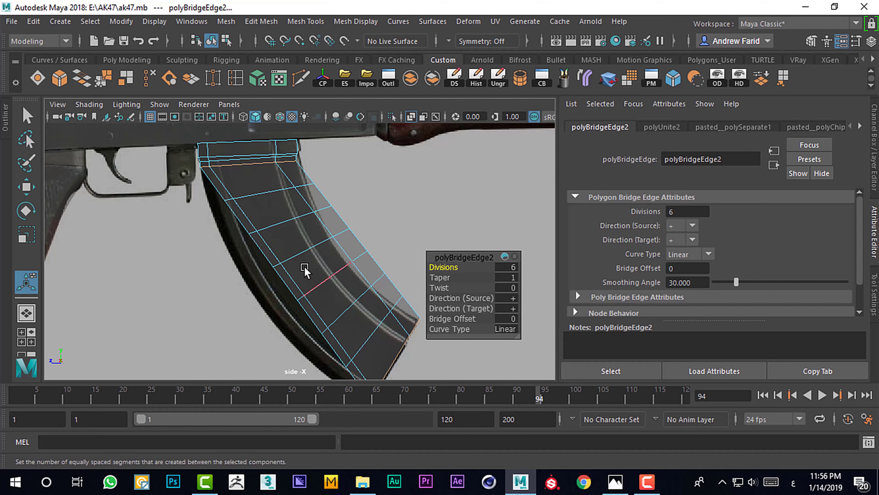
middle_click_drag(439, 268, 444, 268)
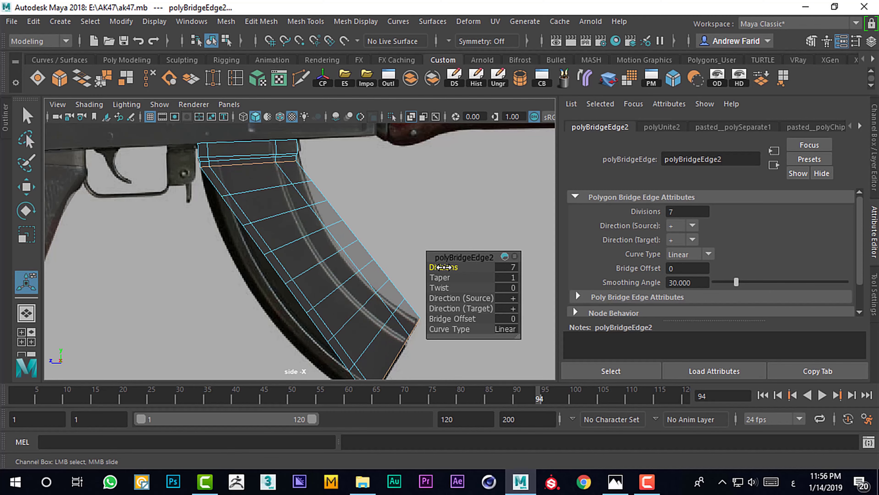
left_click(305, 274)
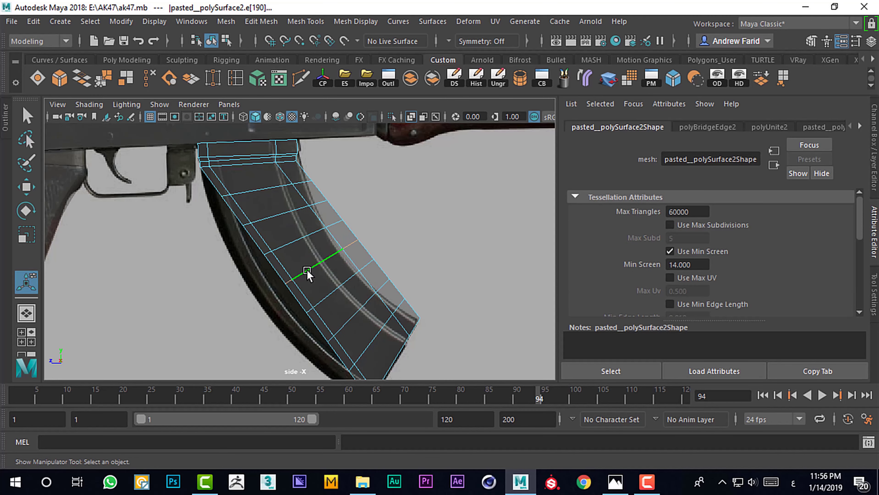
Step: Slide the bridged magazine's middle edges left to follow the reference curve
key("w")
scroll(323, 261, "up", 1)
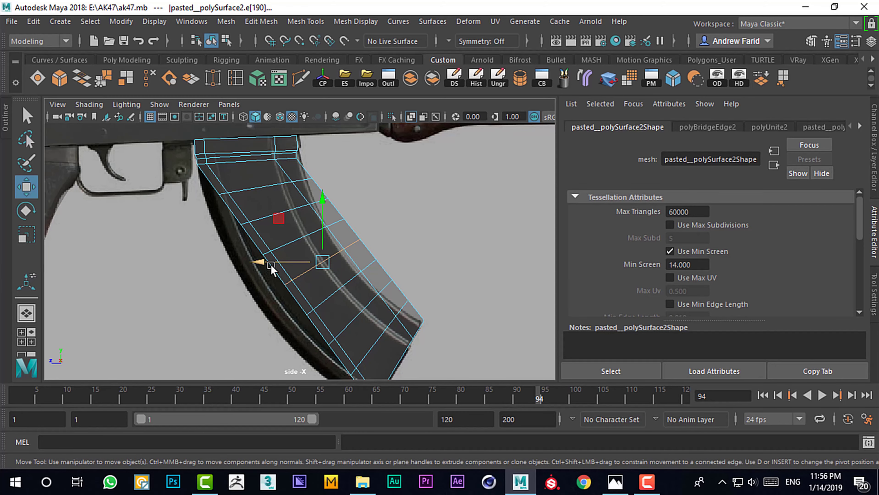
left_click_drag(271, 267, 252, 269)
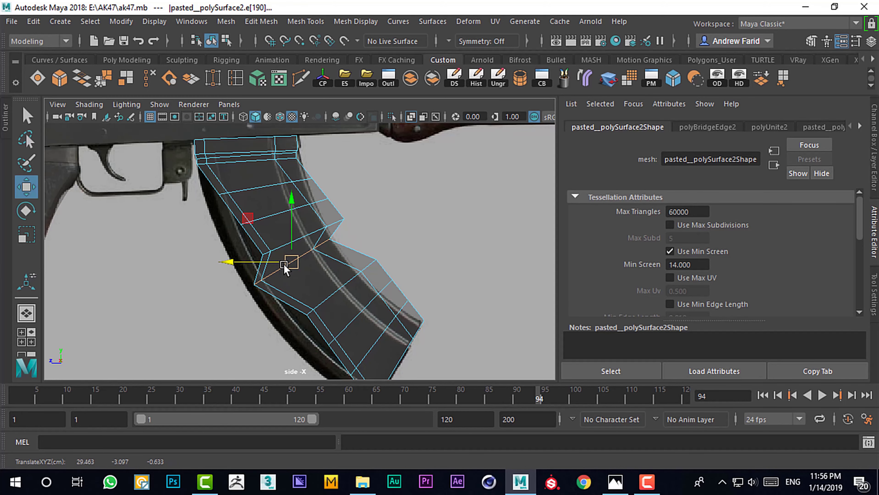
left_click(243, 237)
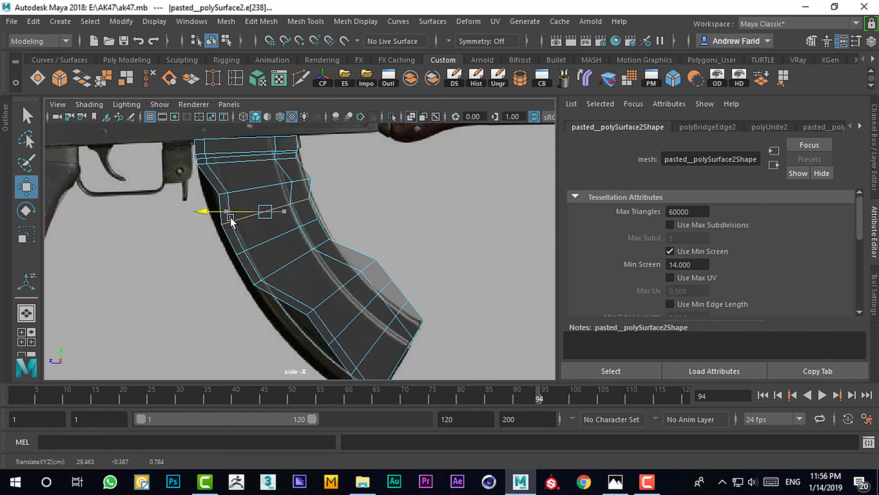
scroll(245, 217, "up", 1)
scroll(245, 221, "down", 1)
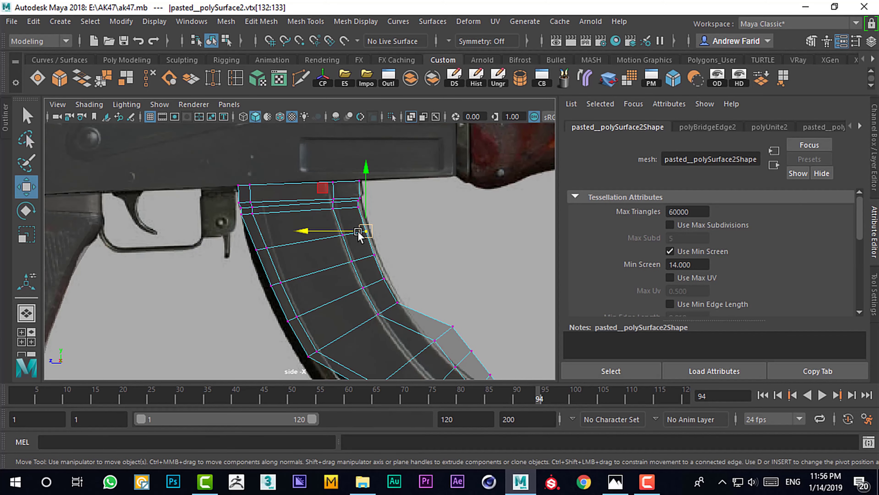
left_click_drag(243, 251, 224, 254)
Step: Pull the lower, bottom and top vertex rows onto the reference magazine outline
middle_click_drag(263, 260, 239, 194, "alt")
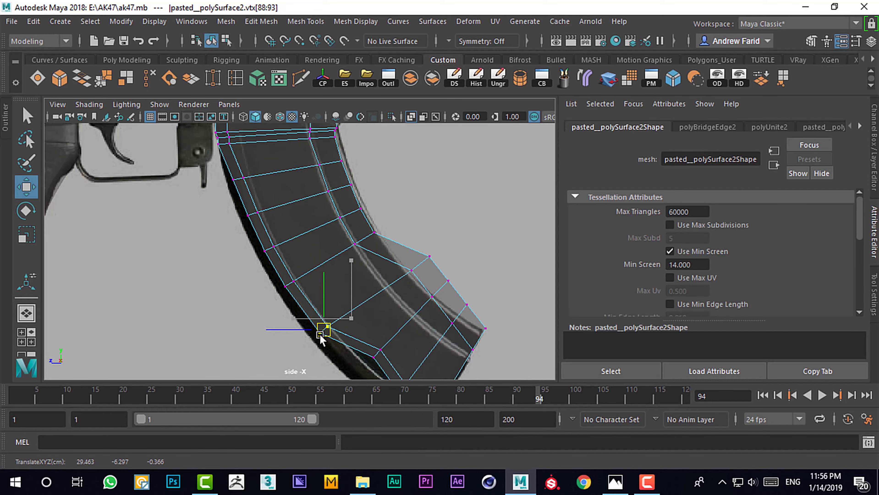
left_click_drag(381, 258, 396, 273)
middle_click_drag(396, 273, 333, 212, "alt")
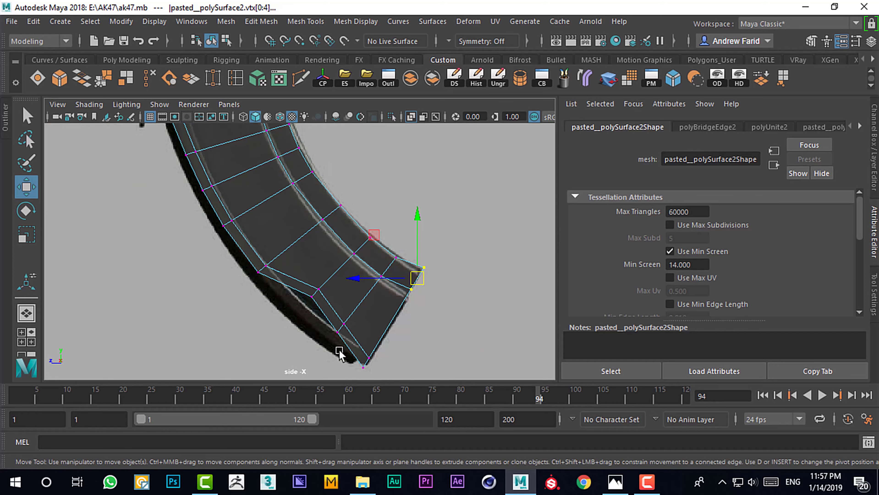
left_click_drag(324, 331, 346, 351)
middle_click_drag(317, 274, 255, 251, "alt")
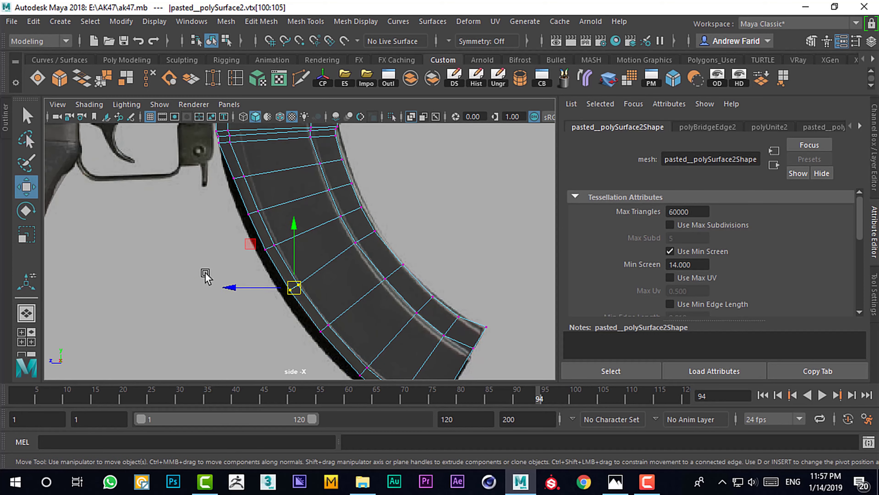
left_click_drag(206, 275, 359, 260)
key("space")
Step: Extrude a magazine face slightly outward to form a rim
key("F11")
left_click(345, 332)
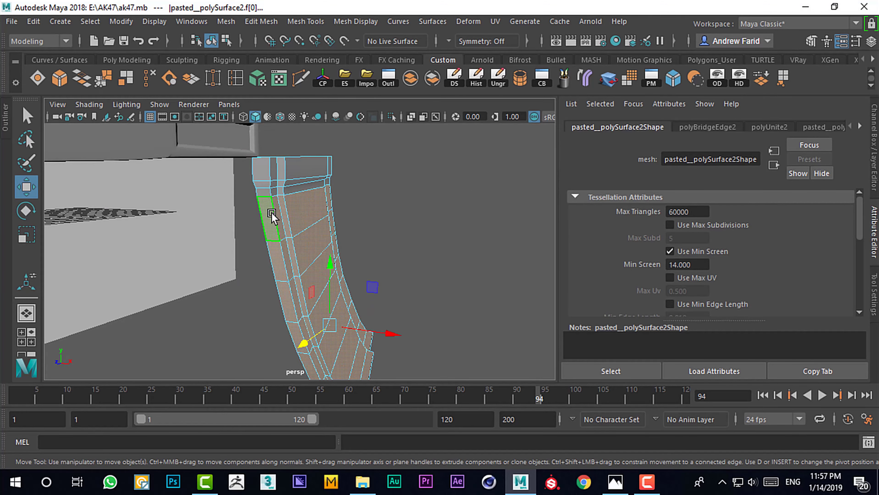
key("ctrl+e")
left_click_drag(345, 331, 328, 260, "alt")
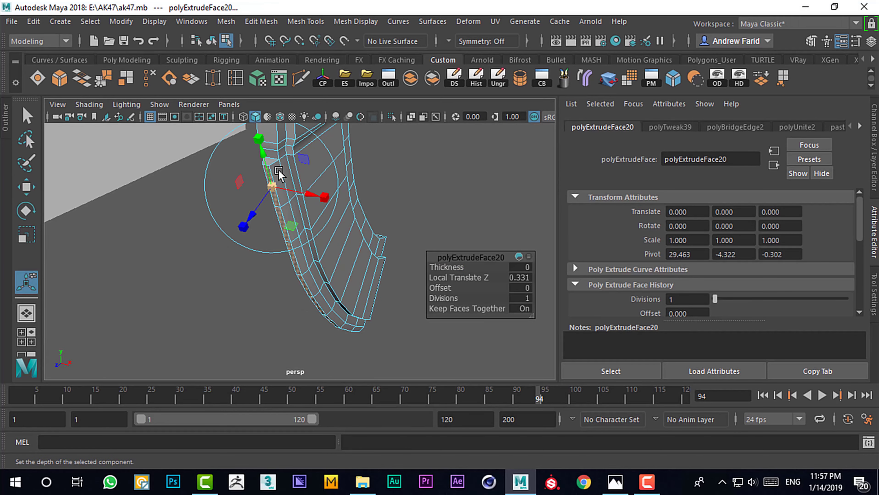
key("q")
scroll(284, 179, "up", 5)
scroll(285, 179, "down", 3)
Step: Insert edge loops around the magazine, including one near its end
key("F11")
mouse_move(255, 304)
left_mouse_down("alt")
mouse_move(332, 331)
mouse_move(300, 298)
mouse_move(268, 133)
left_mouse_up("alt")
double_click(332, 331)
key("w")
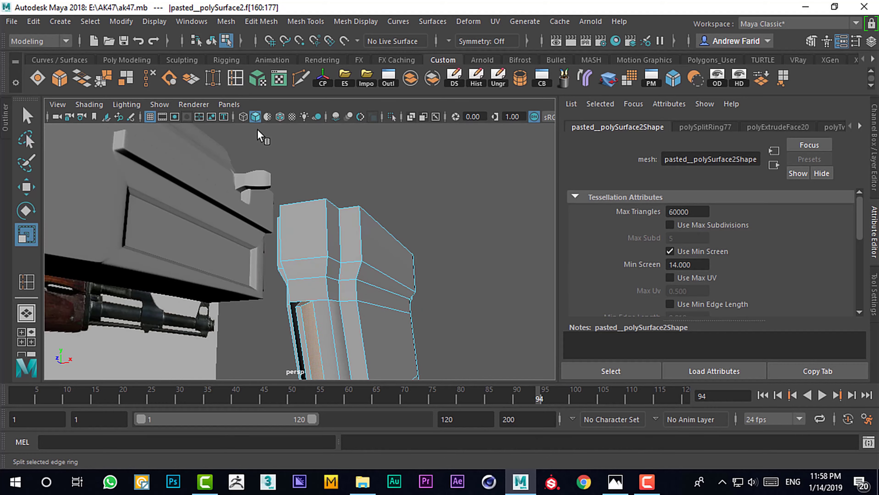
left_click(337, 255)
key("space")
key("space")
left_click(227, 312)
left_click_drag(229, 314, 390, 284, "alt")
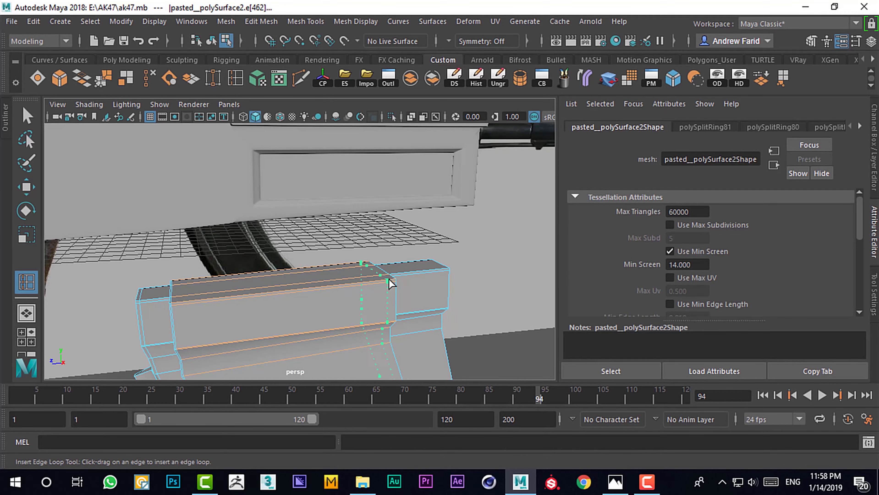
mouse_move(281, 284)
left_mouse_down("alt")
mouse_move(393, 284)
mouse_move(401, 292)
mouse_move(369, 338)
mouse_move(343, 261)
mouse_move(326, 265)
left_mouse_up("alt")
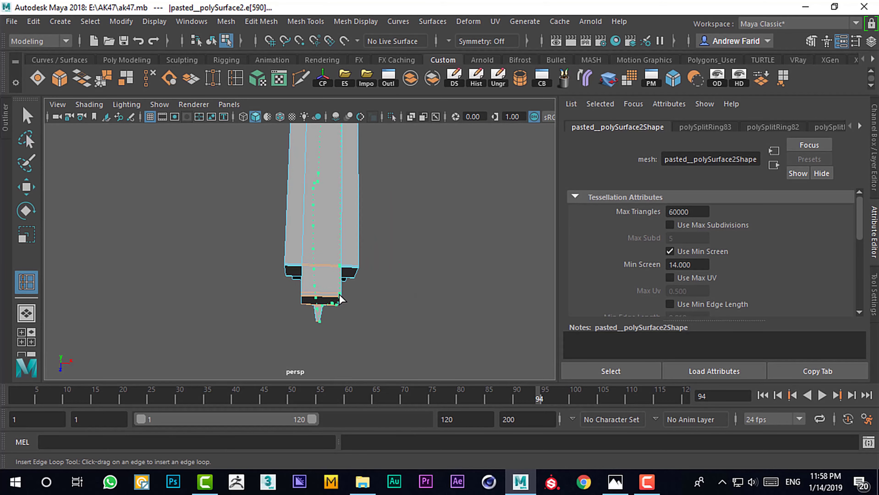
left_click(303, 300)
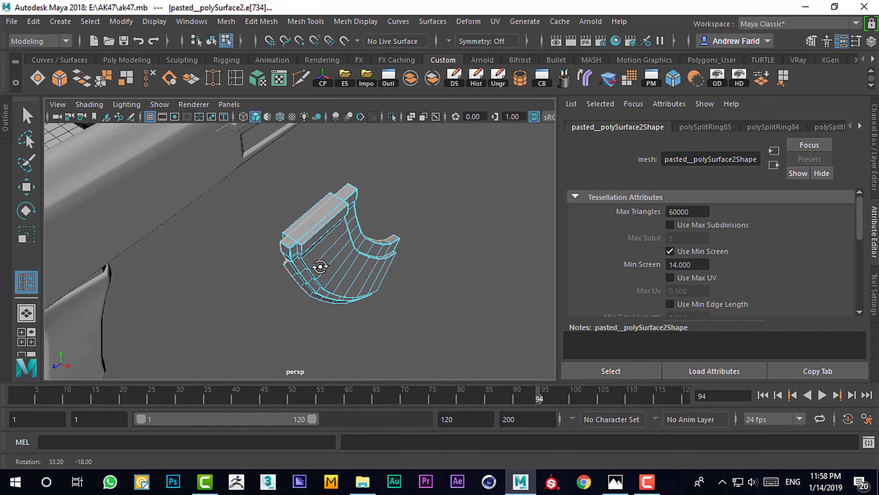
Step: Nudge the magazine vertices onto the reference outline in the side view
key("space")
key("w")
left_click_drag(208, 263, 218, 249)
scroll(213, 239, "down", 5)
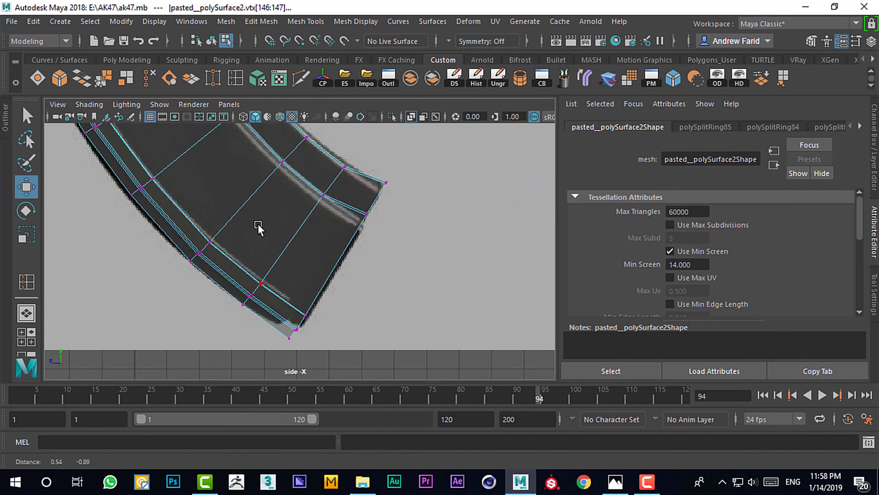
Step: Add two more edge loops near the magazine's top to tighten its lip
key("space")
left_click(340, 247)
mouse_move(340, 247)
left_mouse_down("alt")
mouse_move(356, 263)
mouse_move(167, 236)
left_mouse_up("alt")
left_click(355, 263)
scroll(355, 264, "down", 5)
scroll(268, 284, "up", 5)
right_click_drag(268, 284, 247, 258, "shift")
left_click(247, 259)
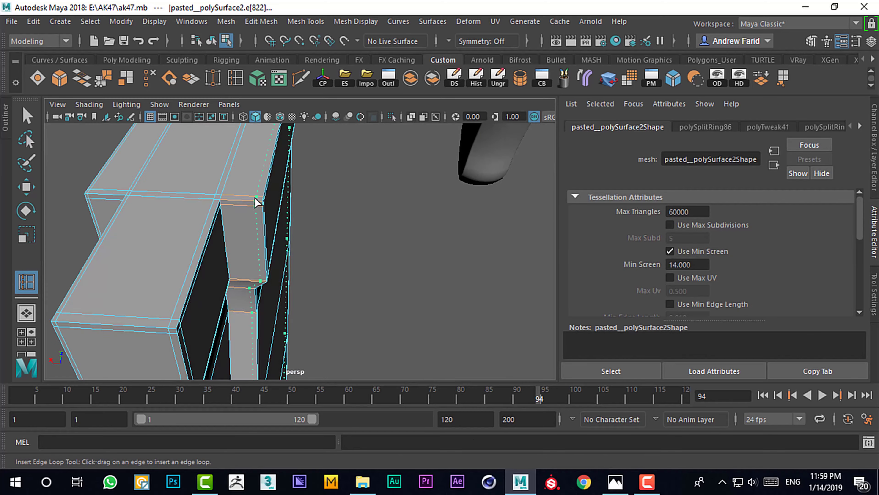
mouse_move(225, 202)
left_mouse_down("alt")
mouse_move(334, 249)
mouse_move(373, 248)
left_mouse_up("alt")
left_click(372, 248)
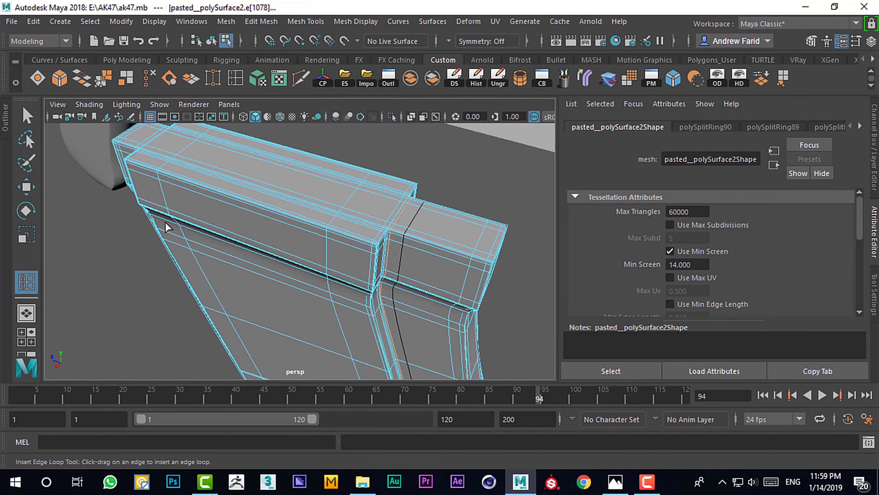
scroll(169, 226, "down", 5)
Step: Select and move the magazine's top-band faces, then reselect the whole magazine
key("space")
scroll(306, 235, "up", 3)
key("w")
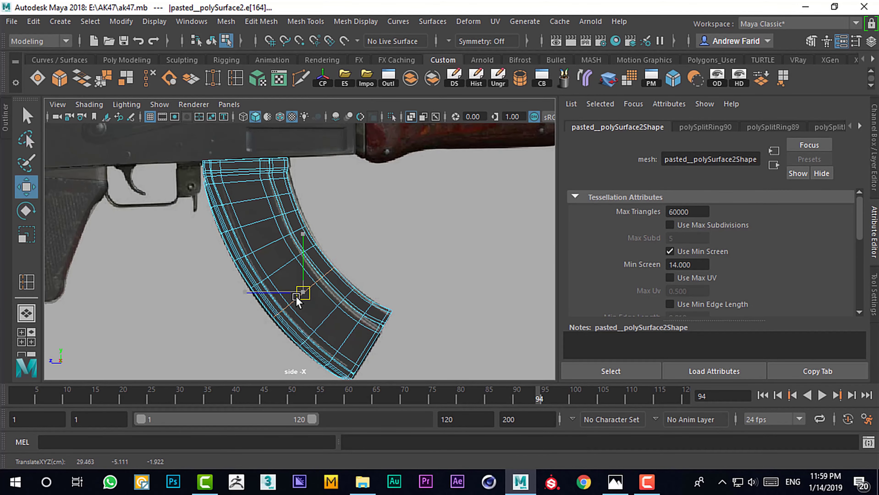
scroll(298, 294, "up", 4)
left_click(303, 345)
scroll(256, 236, "down", 2)
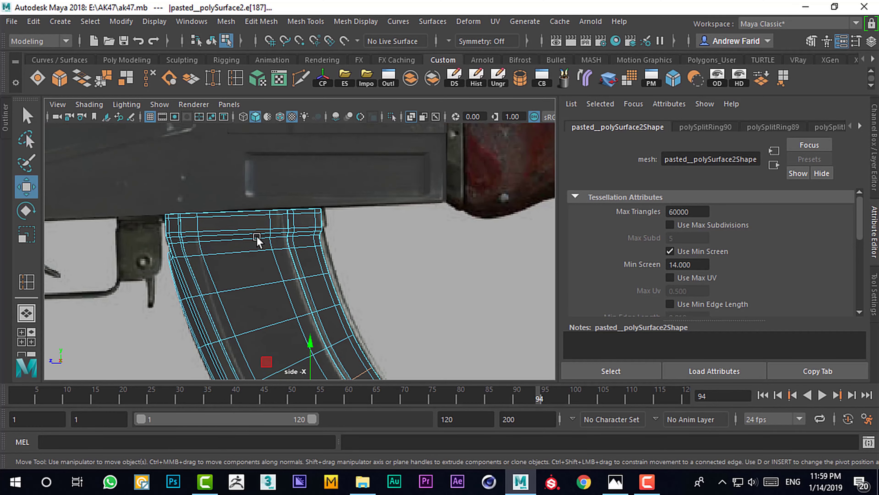
key("F11")
left_click_drag(157, 151, 398, 225)
key("e")
key("w")
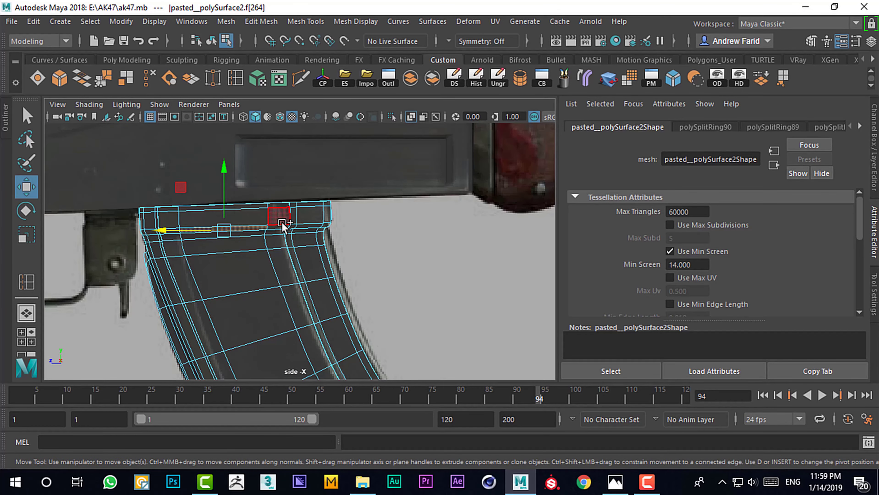
key("F8")
key("space")
scroll(286, 265, "down", 3)
Step: Widen the magazine along X and centre it in the top view
left_click_drag(286, 265, 261, 249)
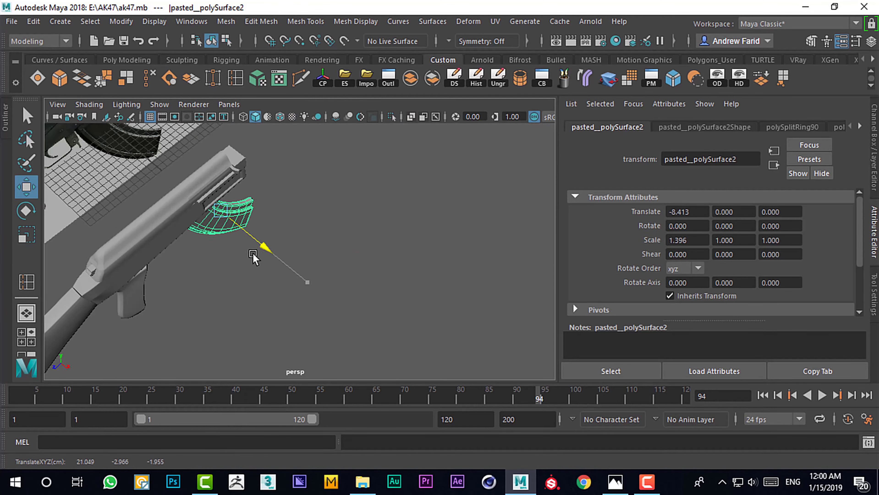
key("space")
key("space")
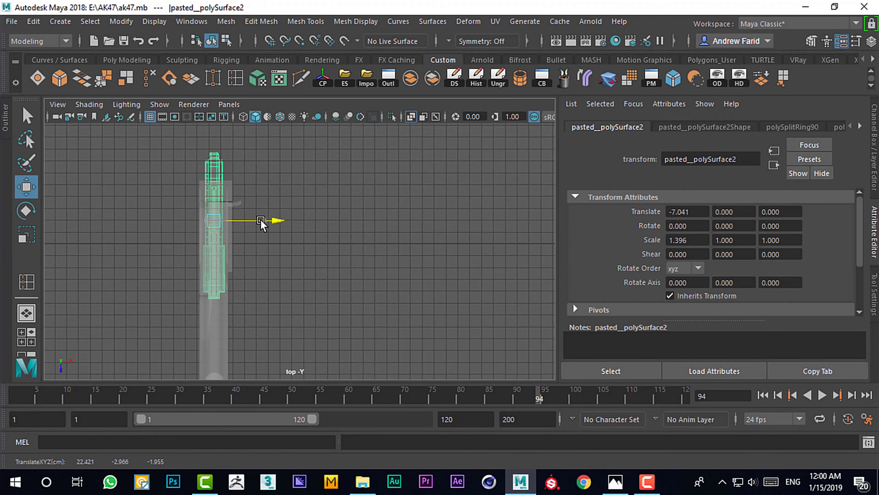
key("space")
key("space")
scroll(314, 200, "up", 3)
key("F8")
scroll(142, 204, "down", 5)
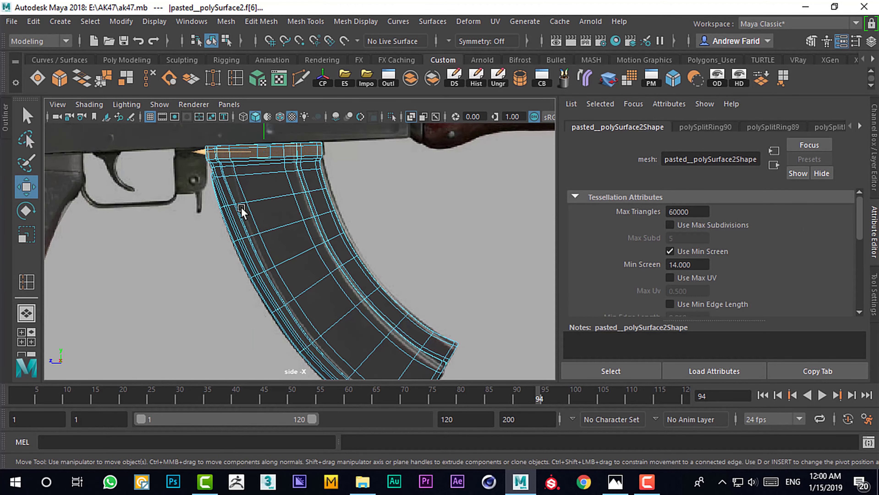
Step: Select the edge loop at the magazine's bottom corner and inspect it in perspective
key("F8")
key("F10")
double_click(405, 283)
scroll(406, 282, "up", 5)
key("space")
key("space")
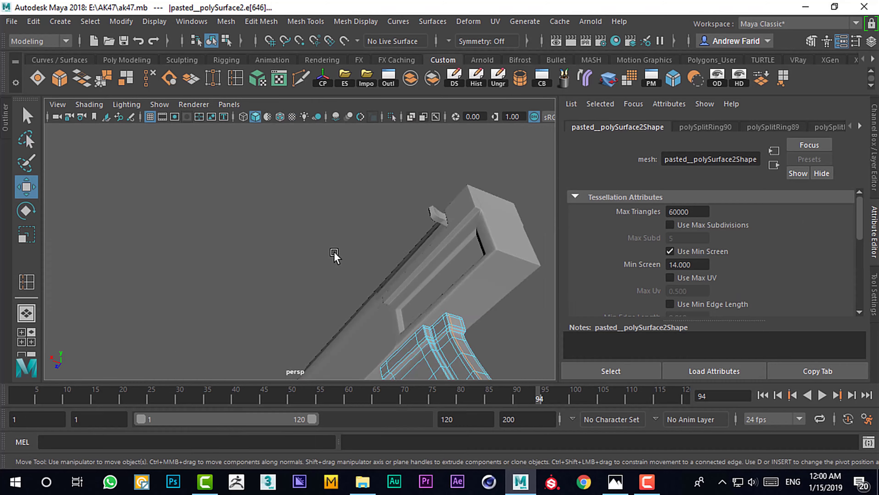
left_click_drag(336, 256, 286, 269, "alt")
scroll(418, 314, "up", 5)
Step: Review the curved magazine in perspective and side views, then select another rifle part
key("F8")
scroll(164, 286, "down", 3)
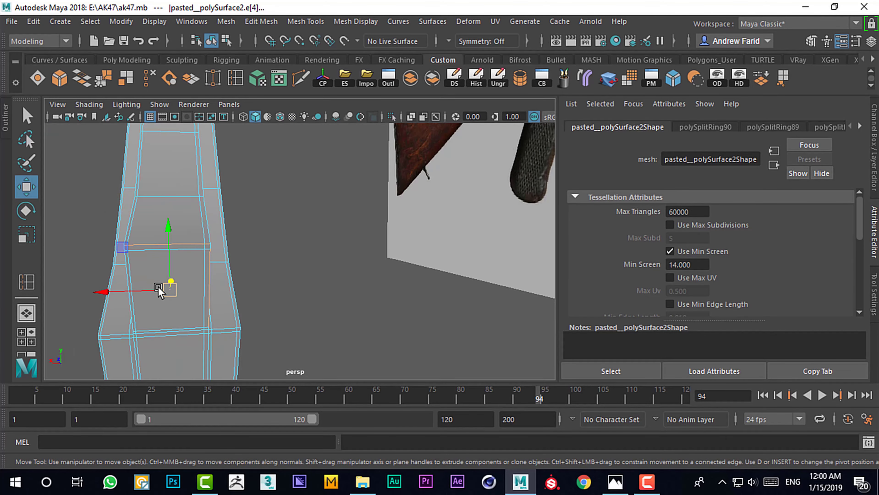
left_click_drag(164, 286, 333, 260, "alt")
scroll(359, 274, "down", 5)
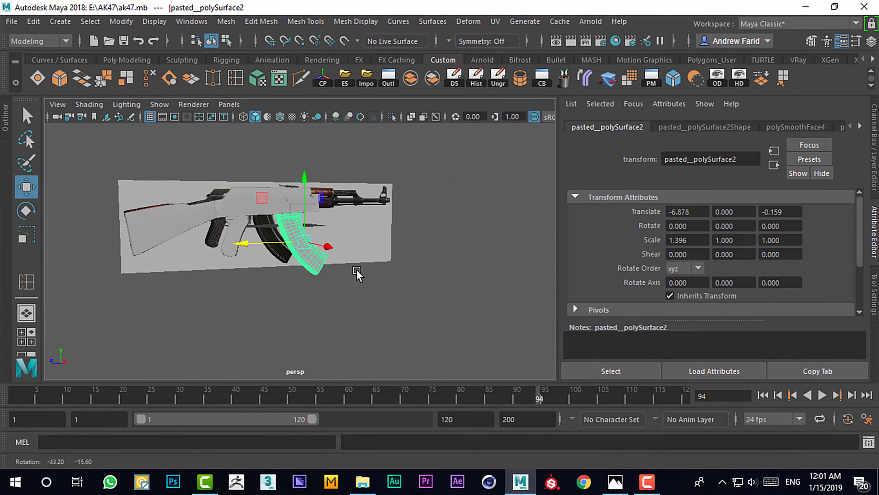
key("space")
scroll(261, 218, "up", 5)
left_click(222, 243)
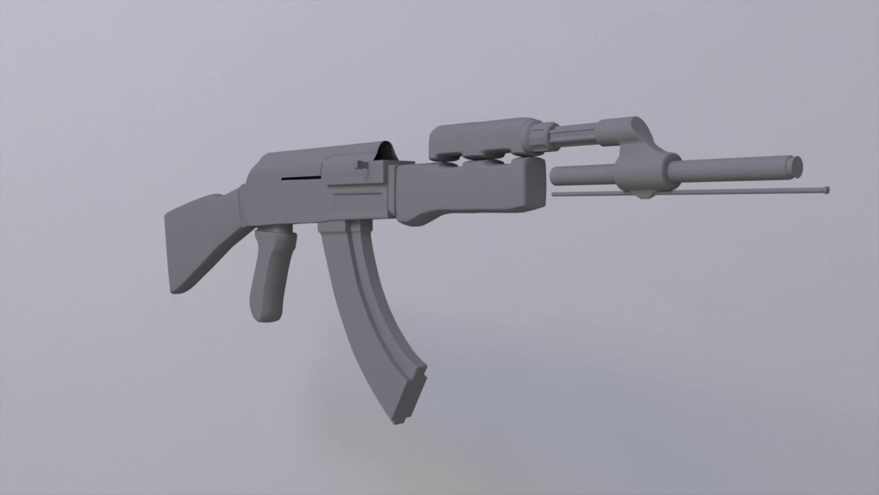